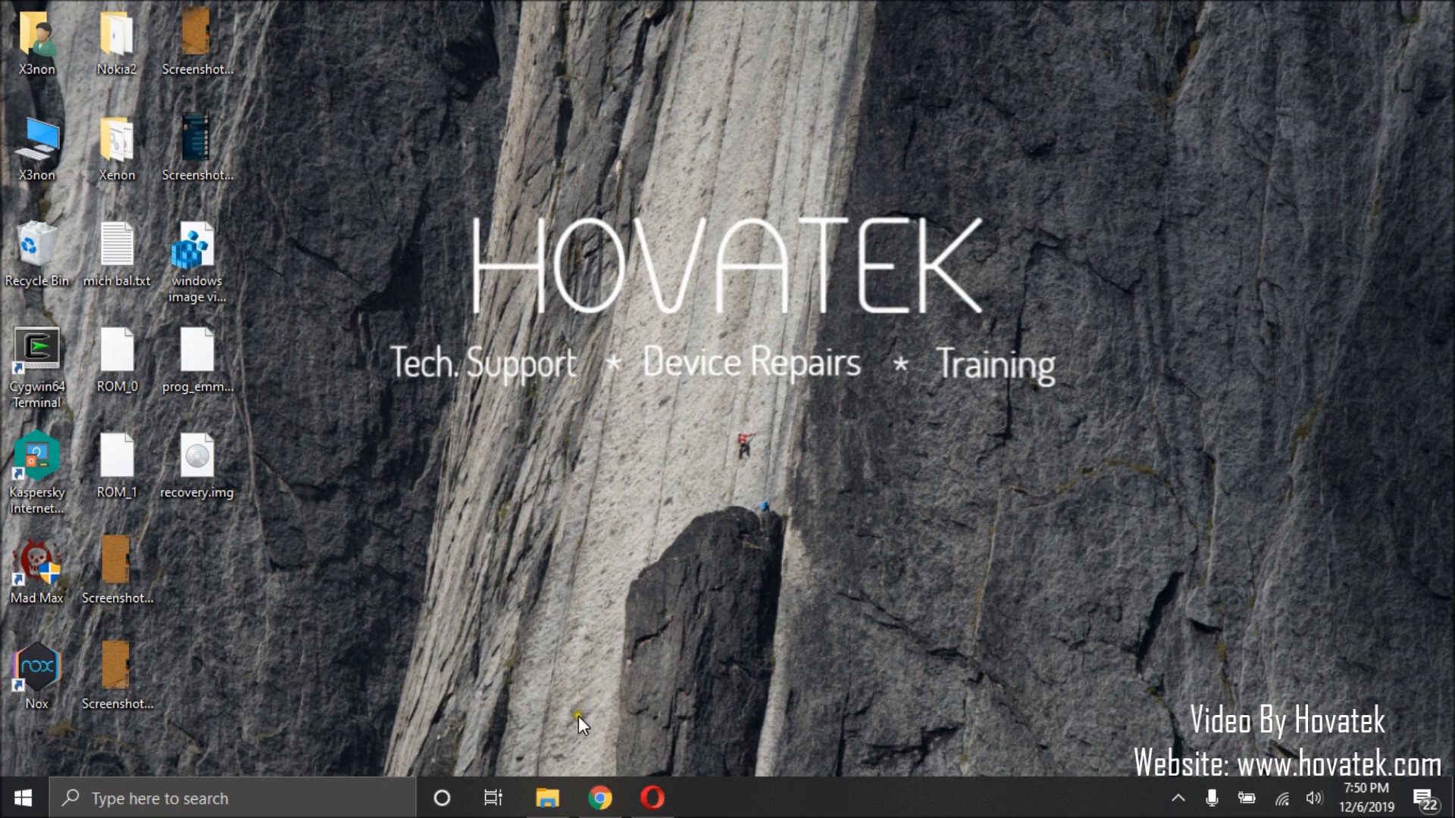
- Restore the Opera Hovatek Forum window, view the 'How to install Qualcomm USB drivers' tutorial, then minimize it
mouse_move(600, 800)
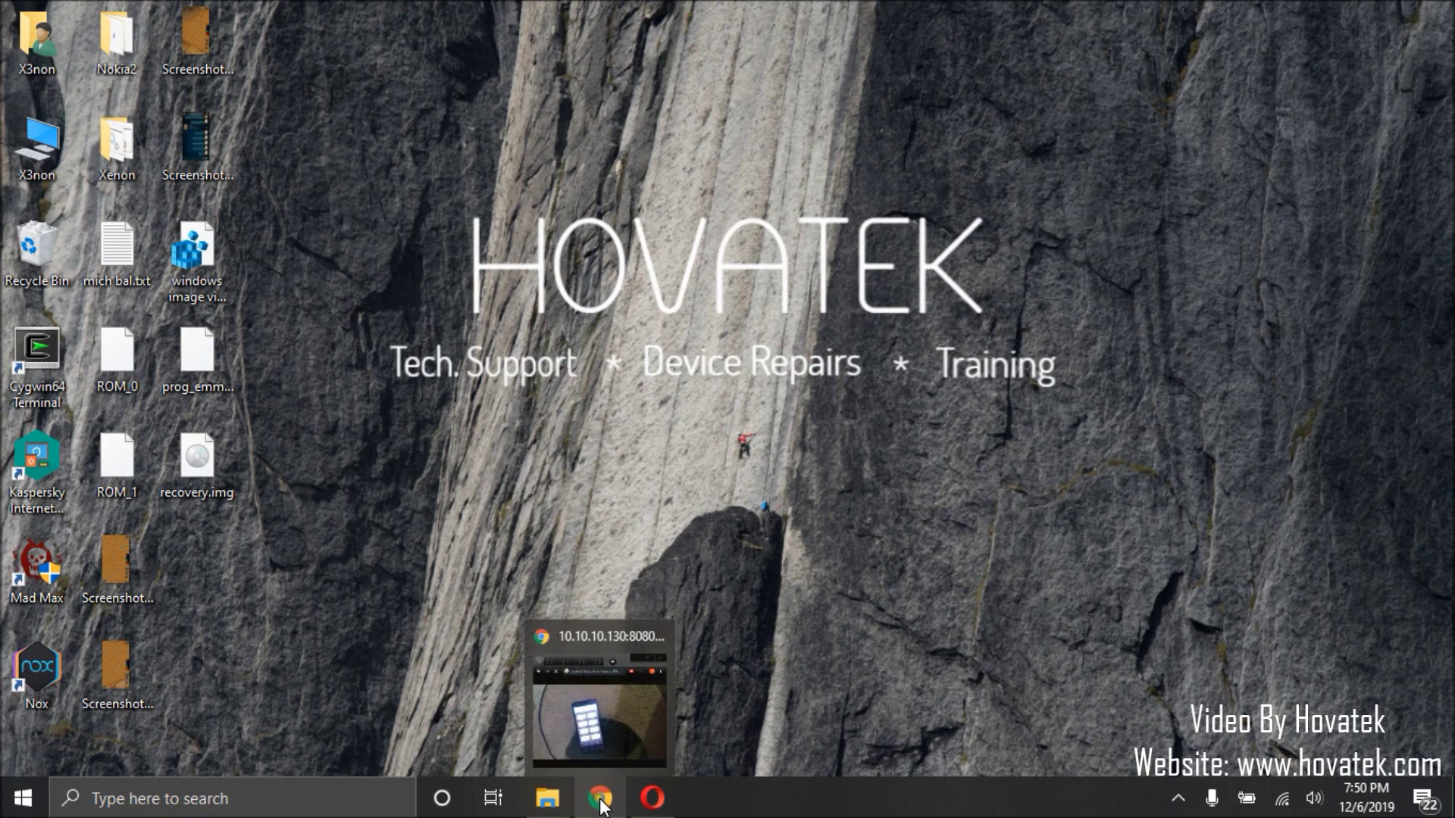
click(652, 798)
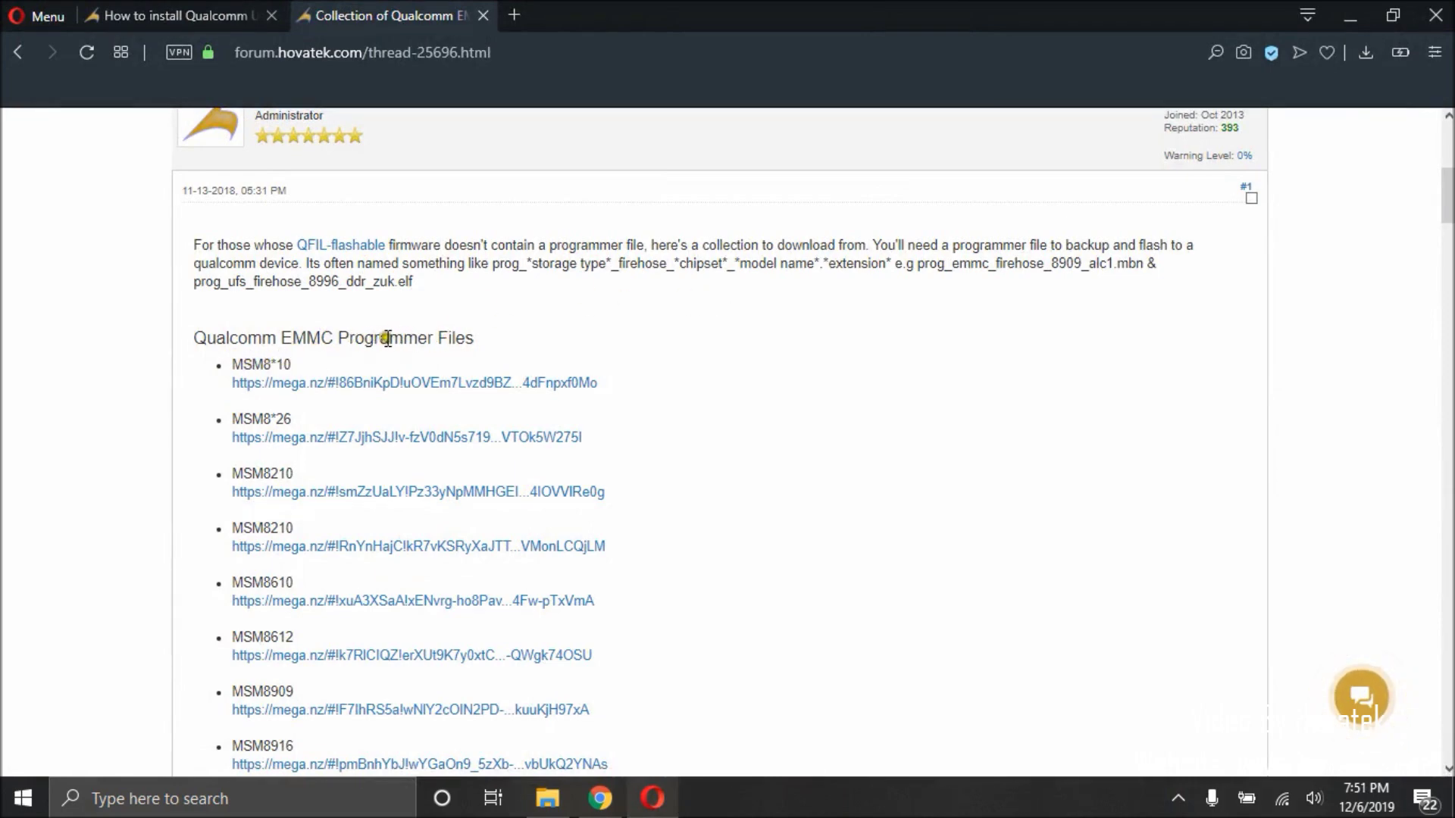
click(173, 10)
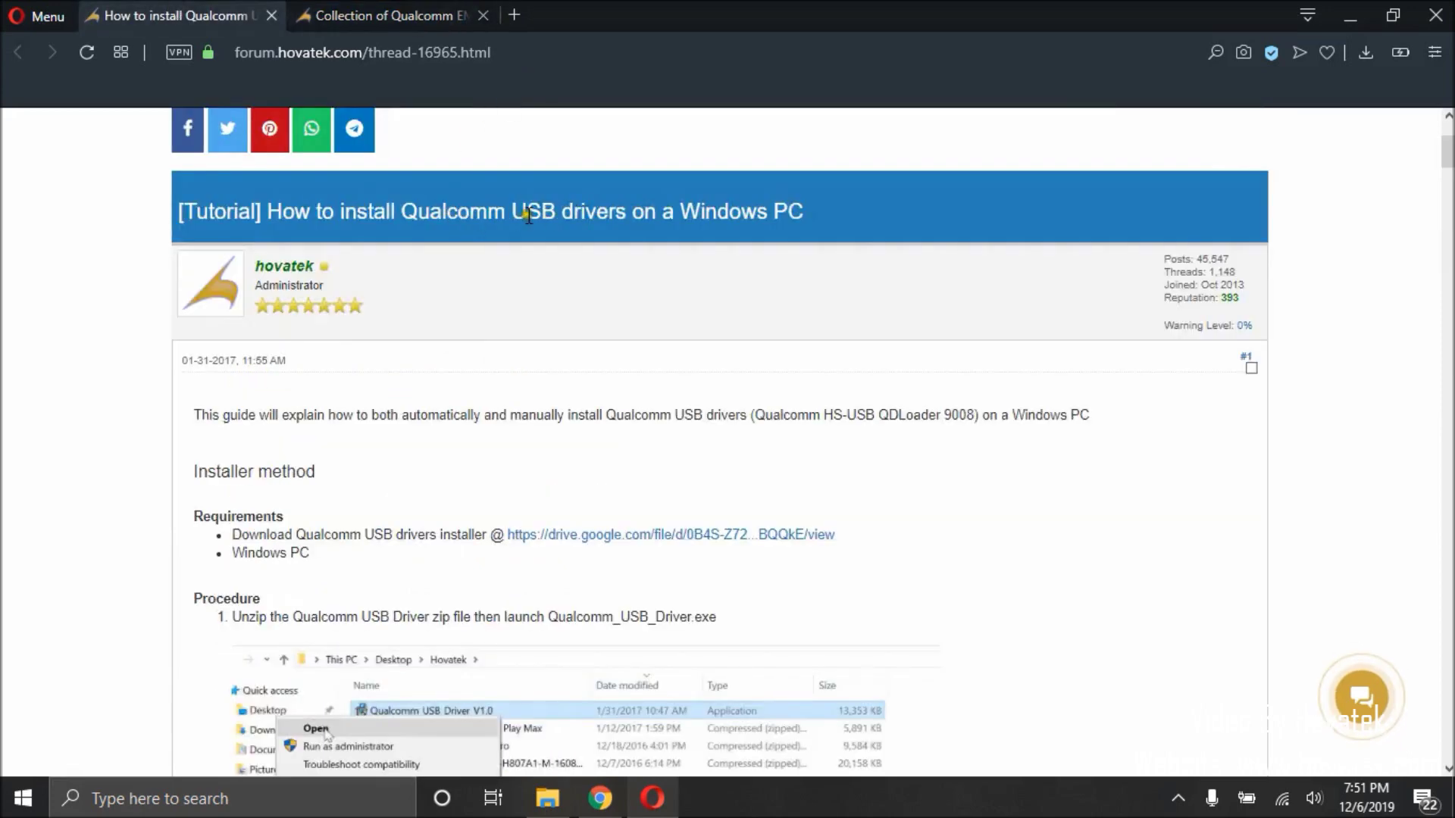
click(1350, 11)
- Restore Chrome's webcam page to check the phone's TWRP screen, then minimize it
mouse_move(599, 799)
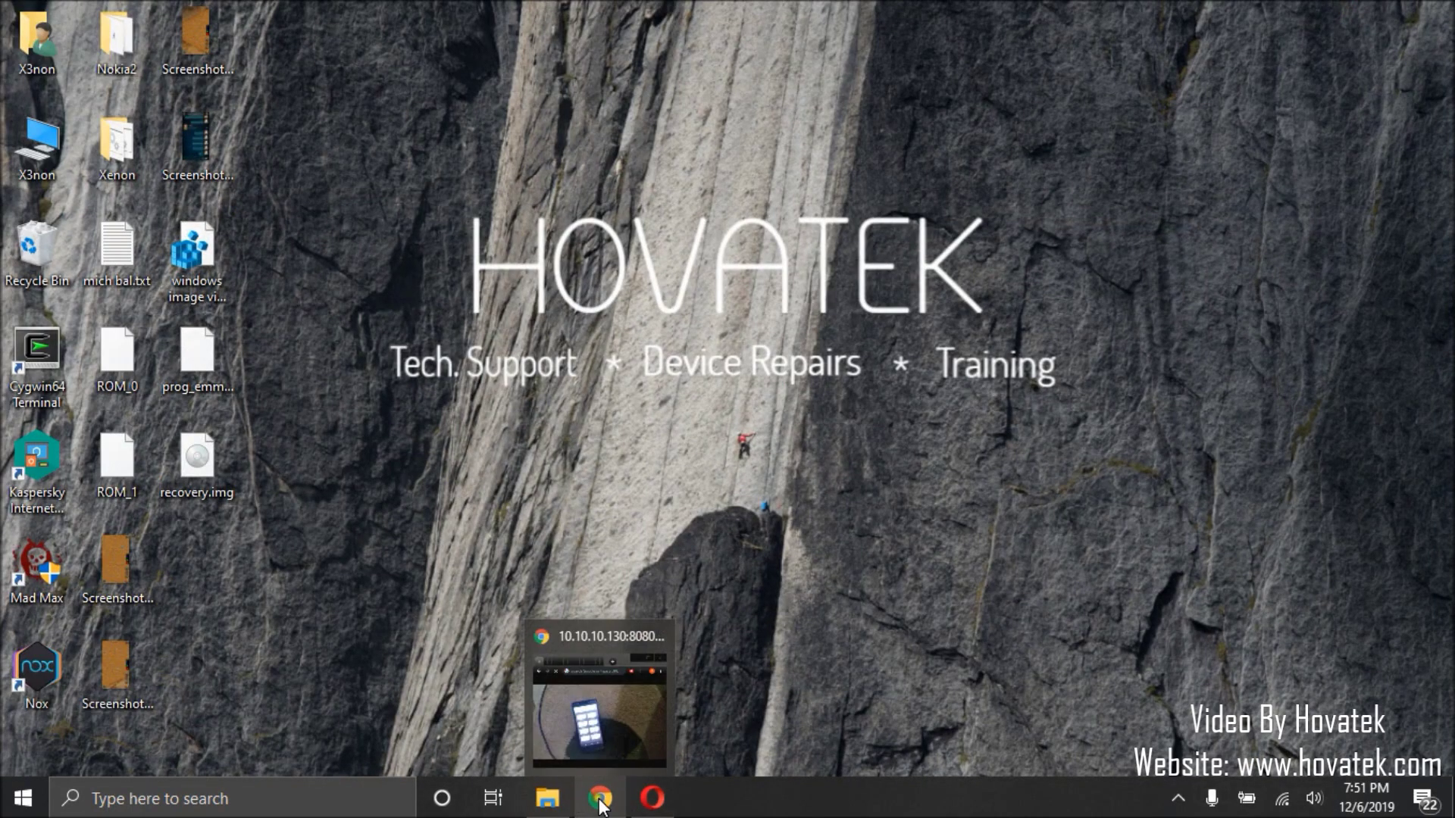
click(620, 652)
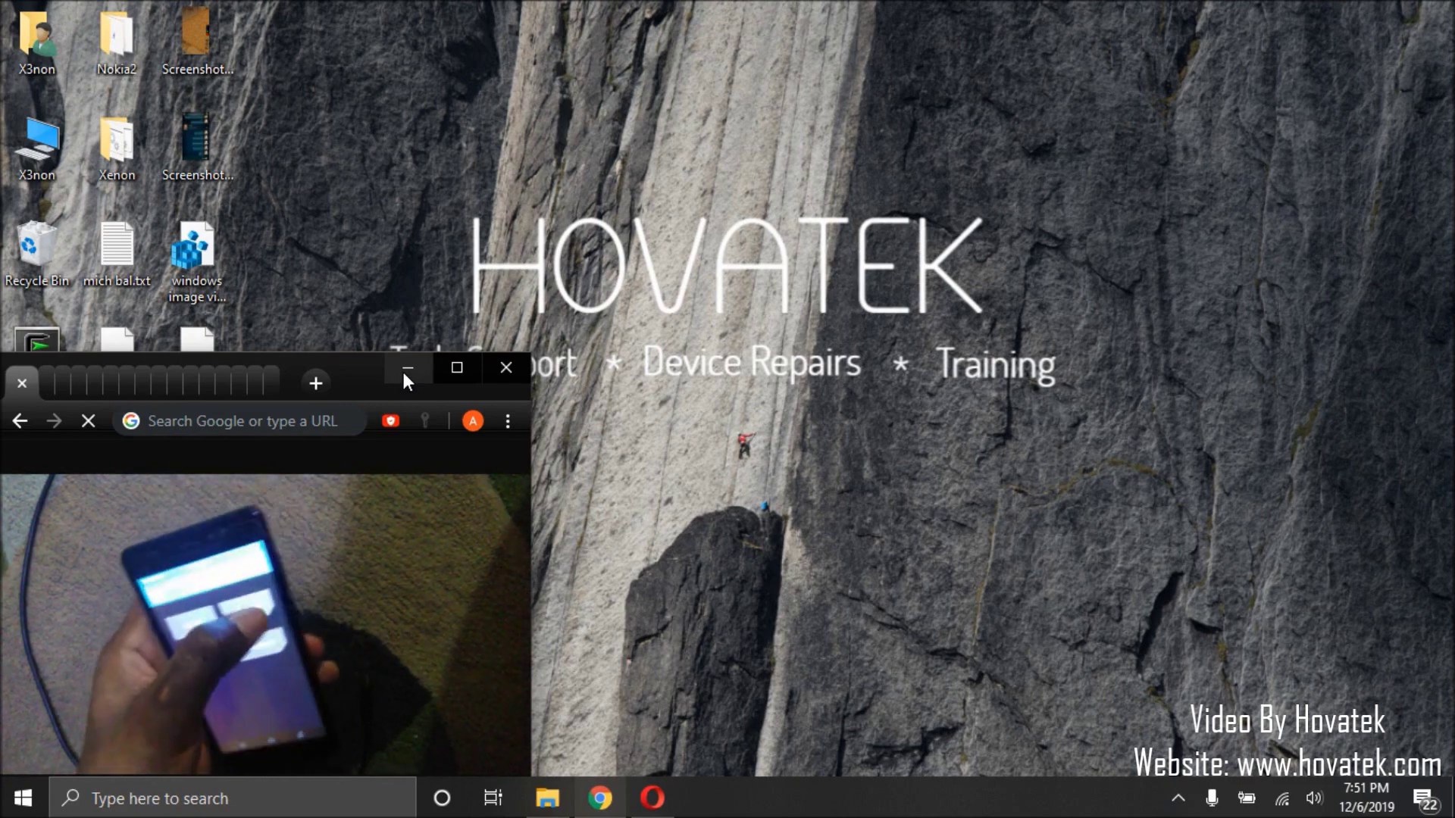
click(412, 373)
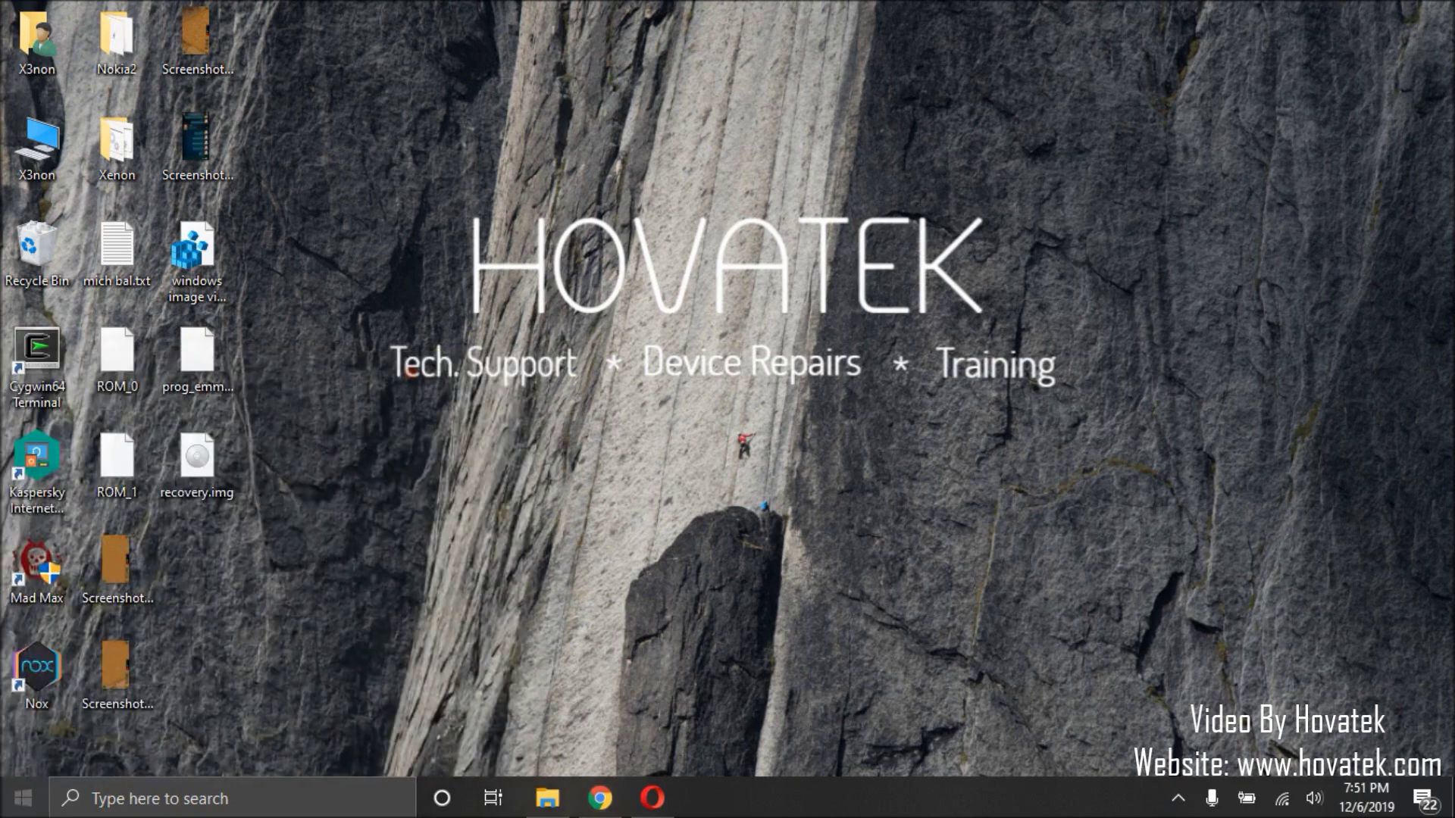
- Launch QFIL from Windows search 'qfil', move it right, and bring back the Chrome camera feed
key(super)
text(qfil)
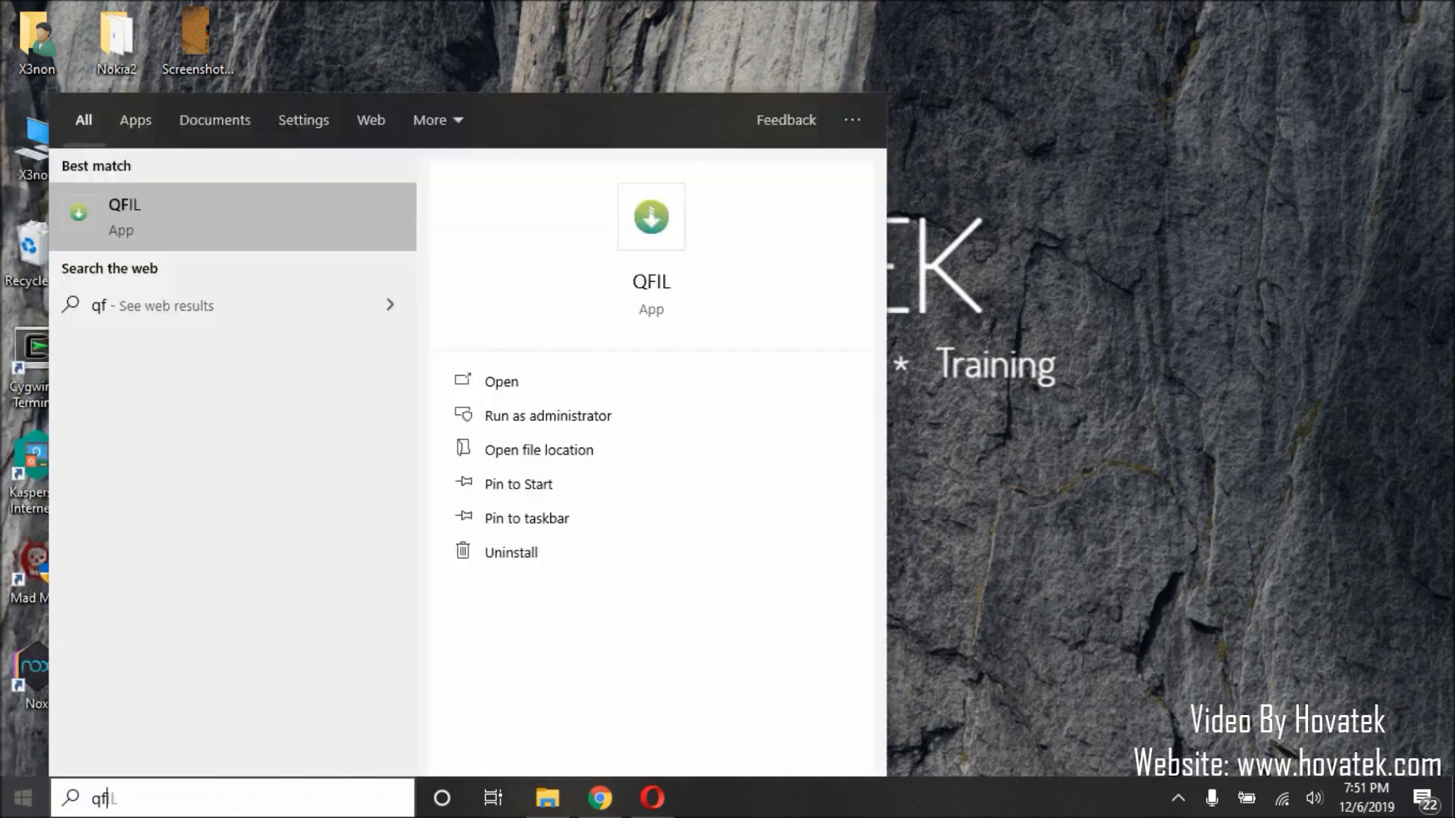
click(161, 216)
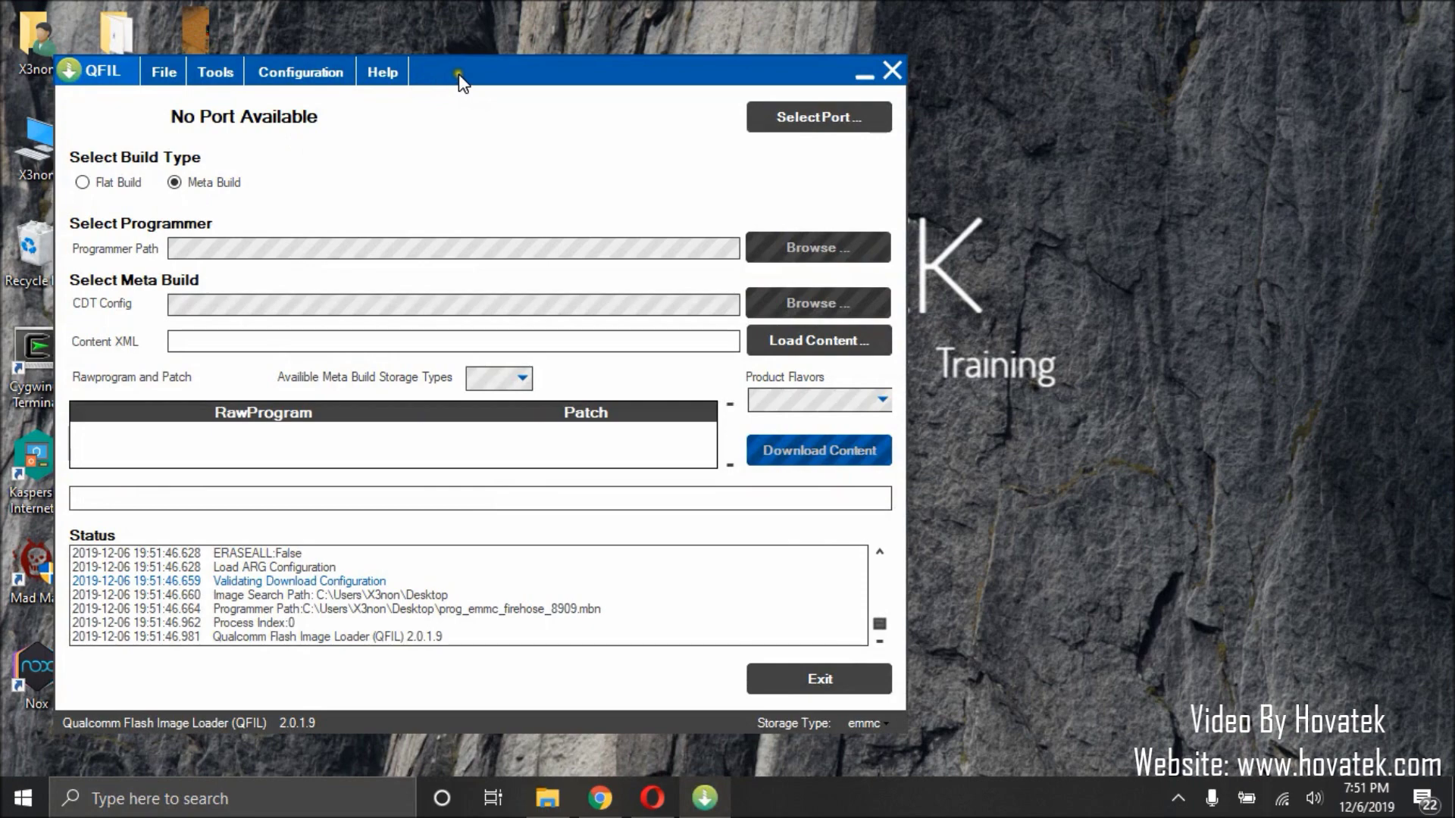
drag(459, 76, 975, 49)
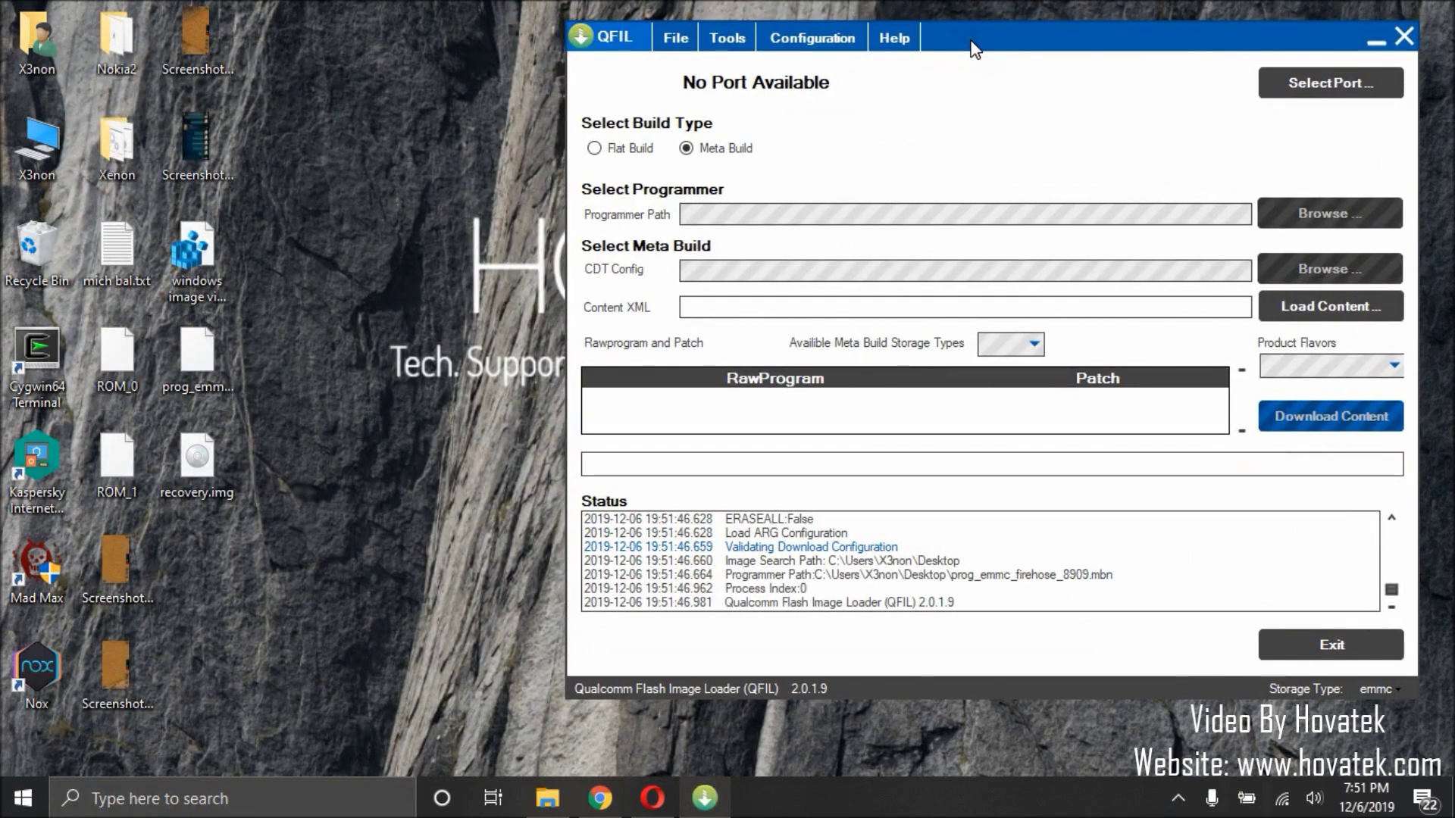
click(597, 800)
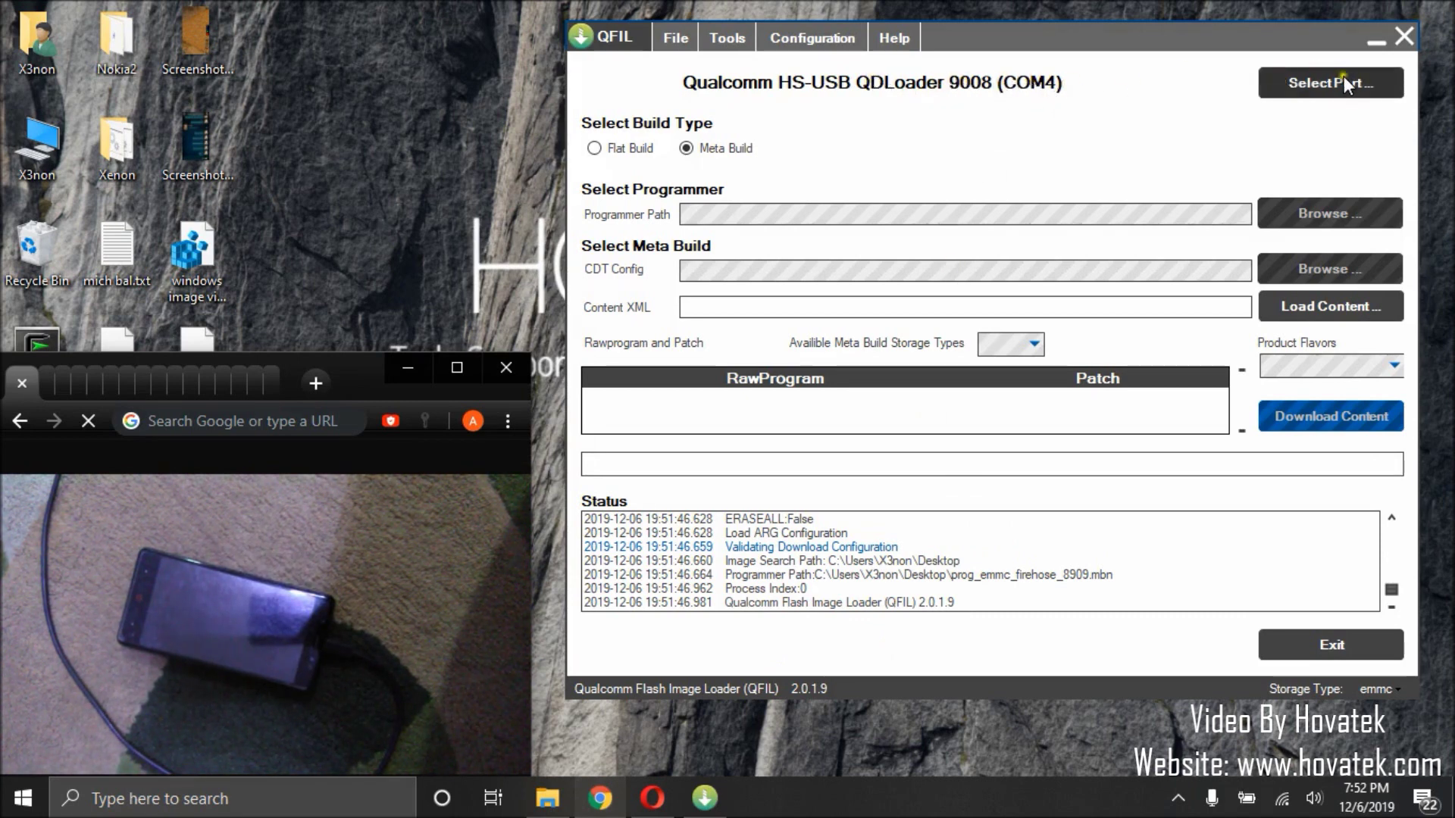
- Select port COM4, switch to Flat Build, and load prog_emmc_firehose_8909.mbn as programmer
click(1326, 84)
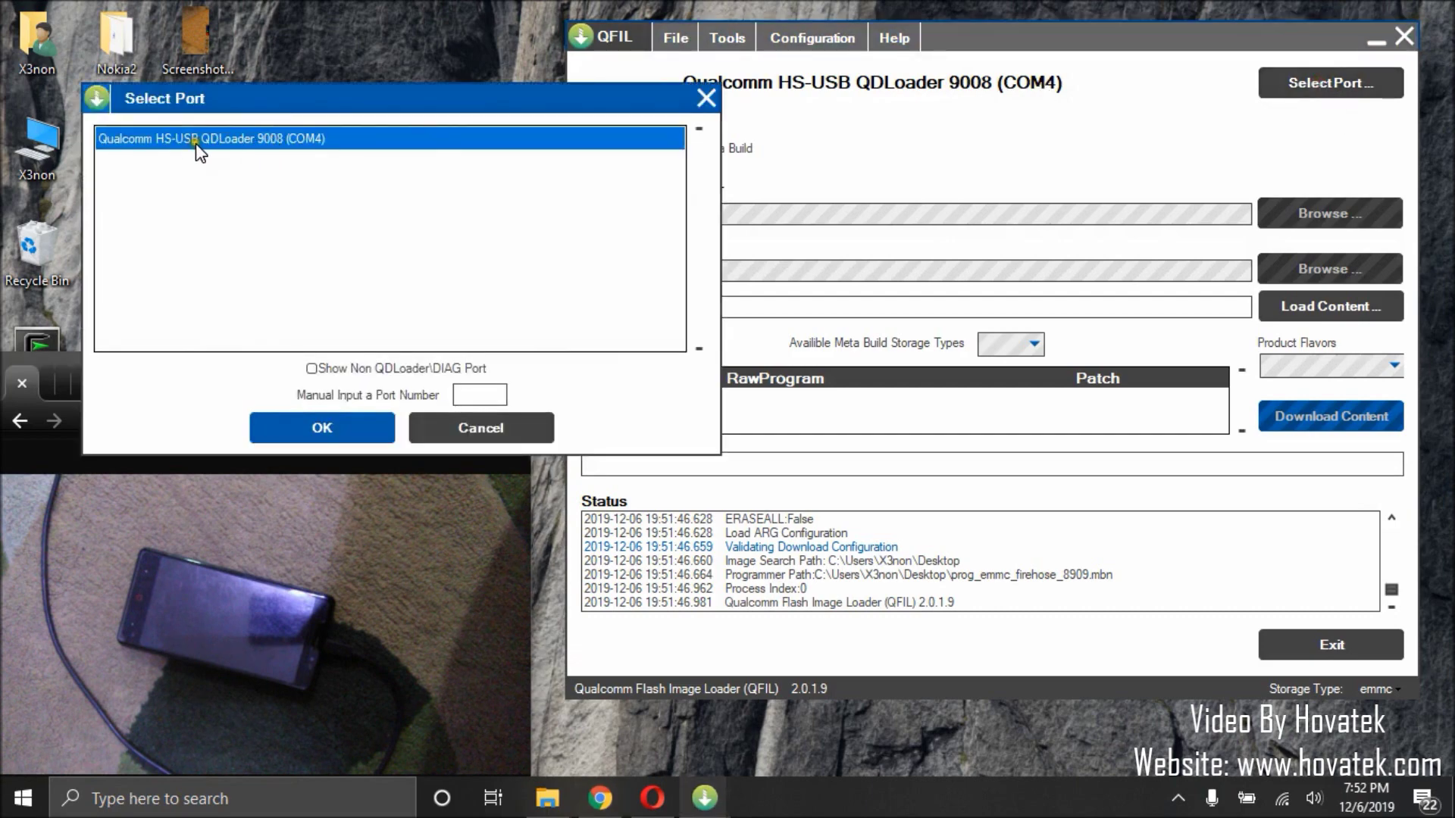
click(314, 432)
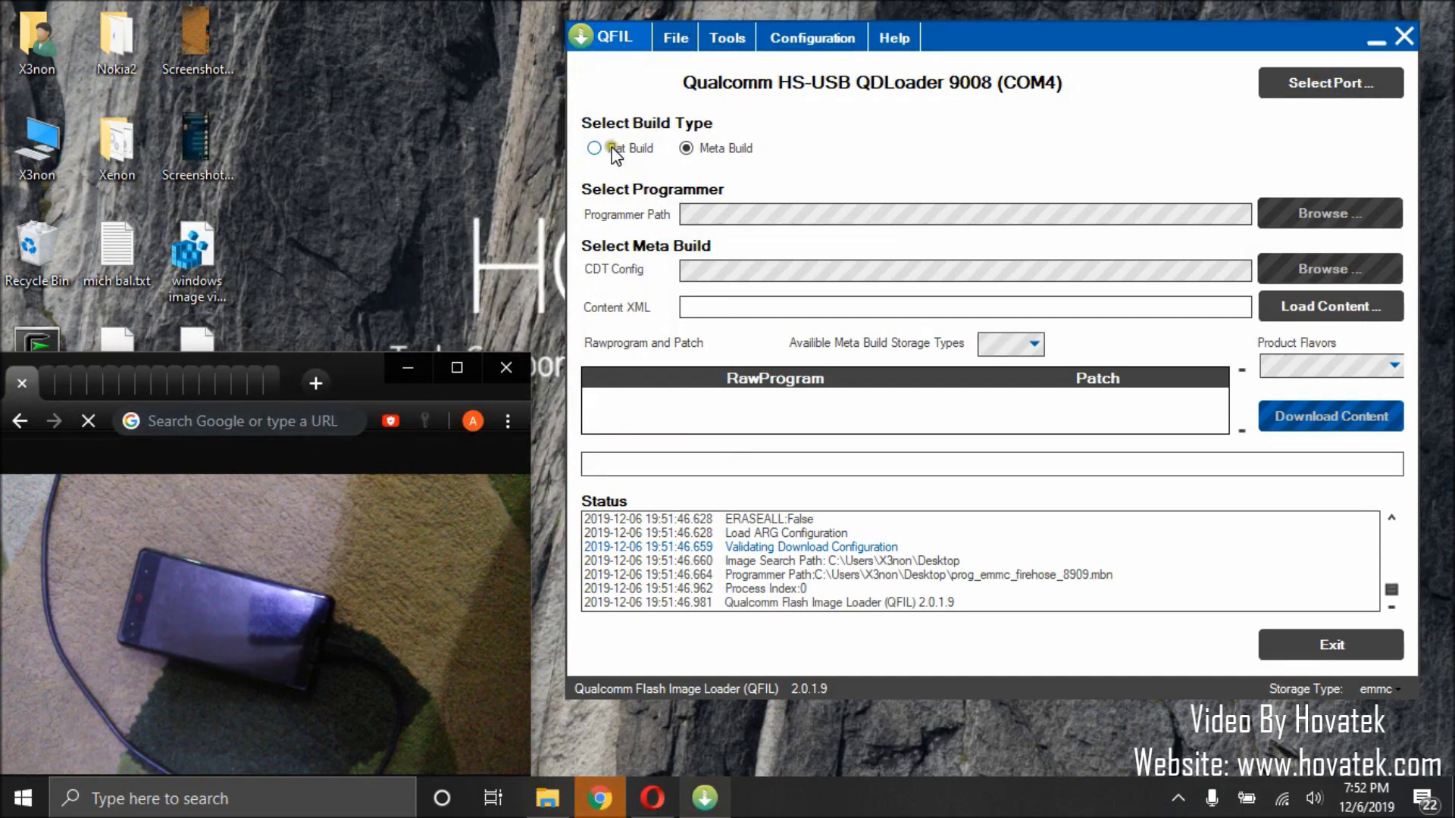
click(595, 148)
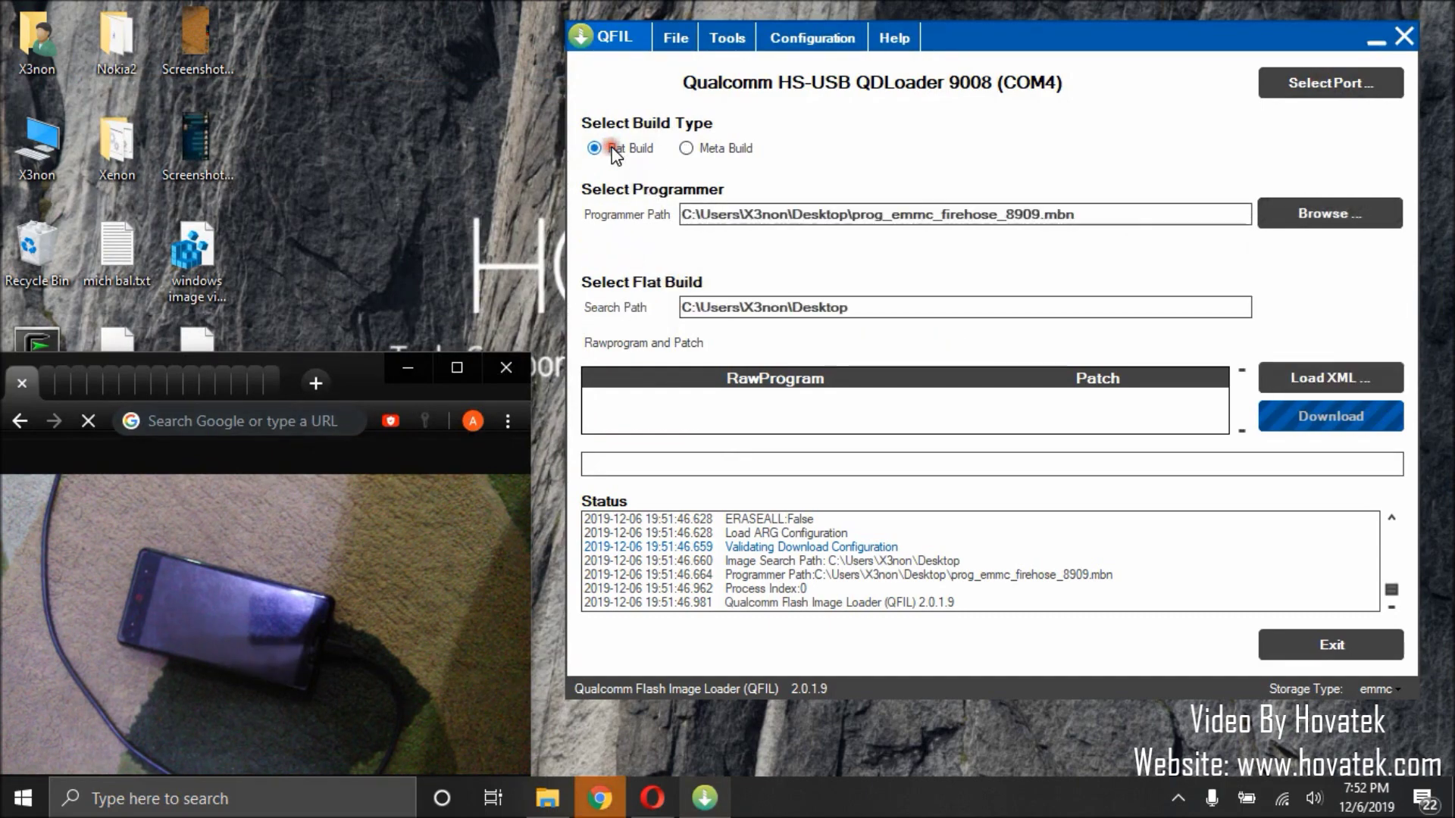
click(1368, 218)
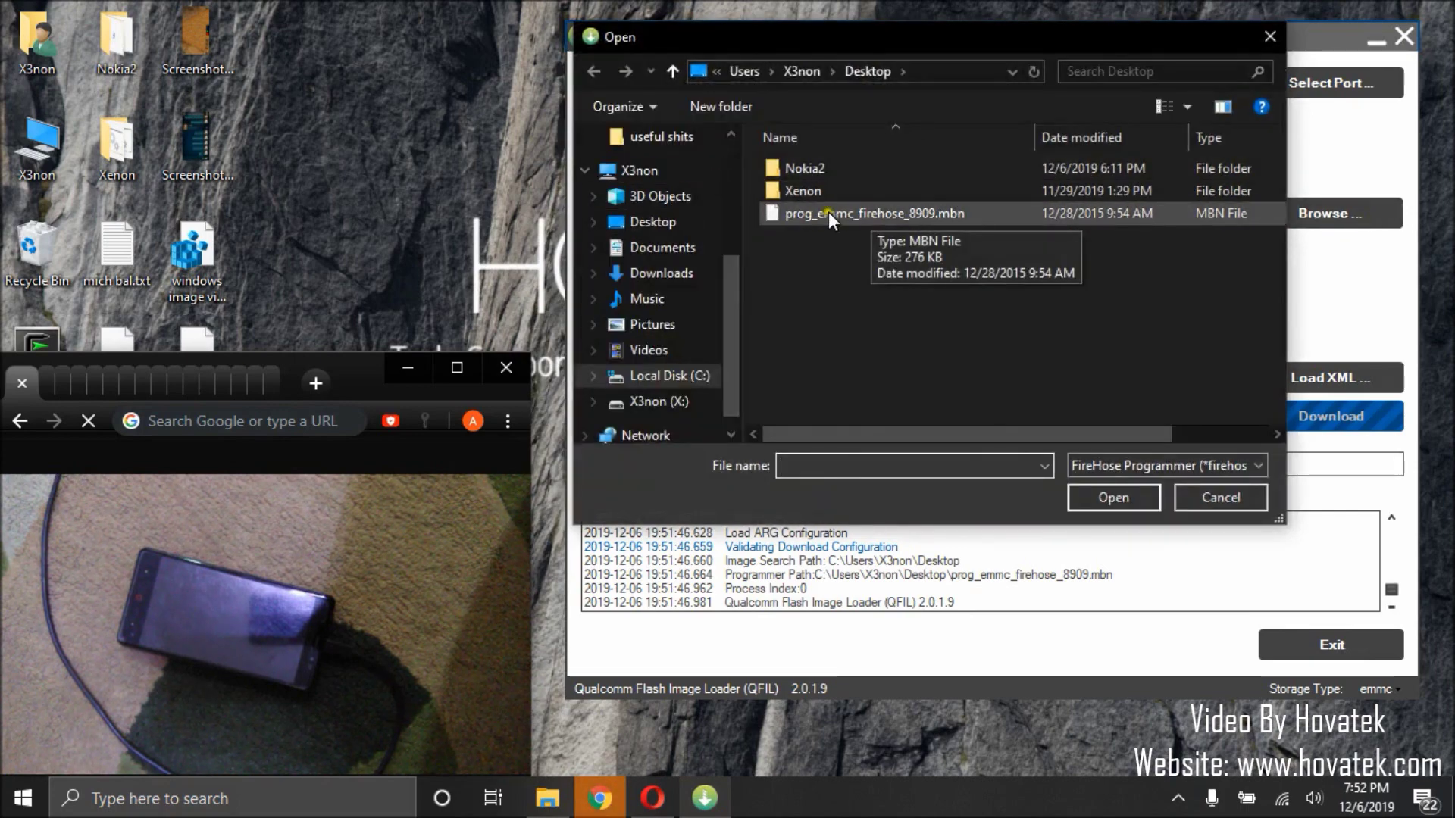
click(825, 214)
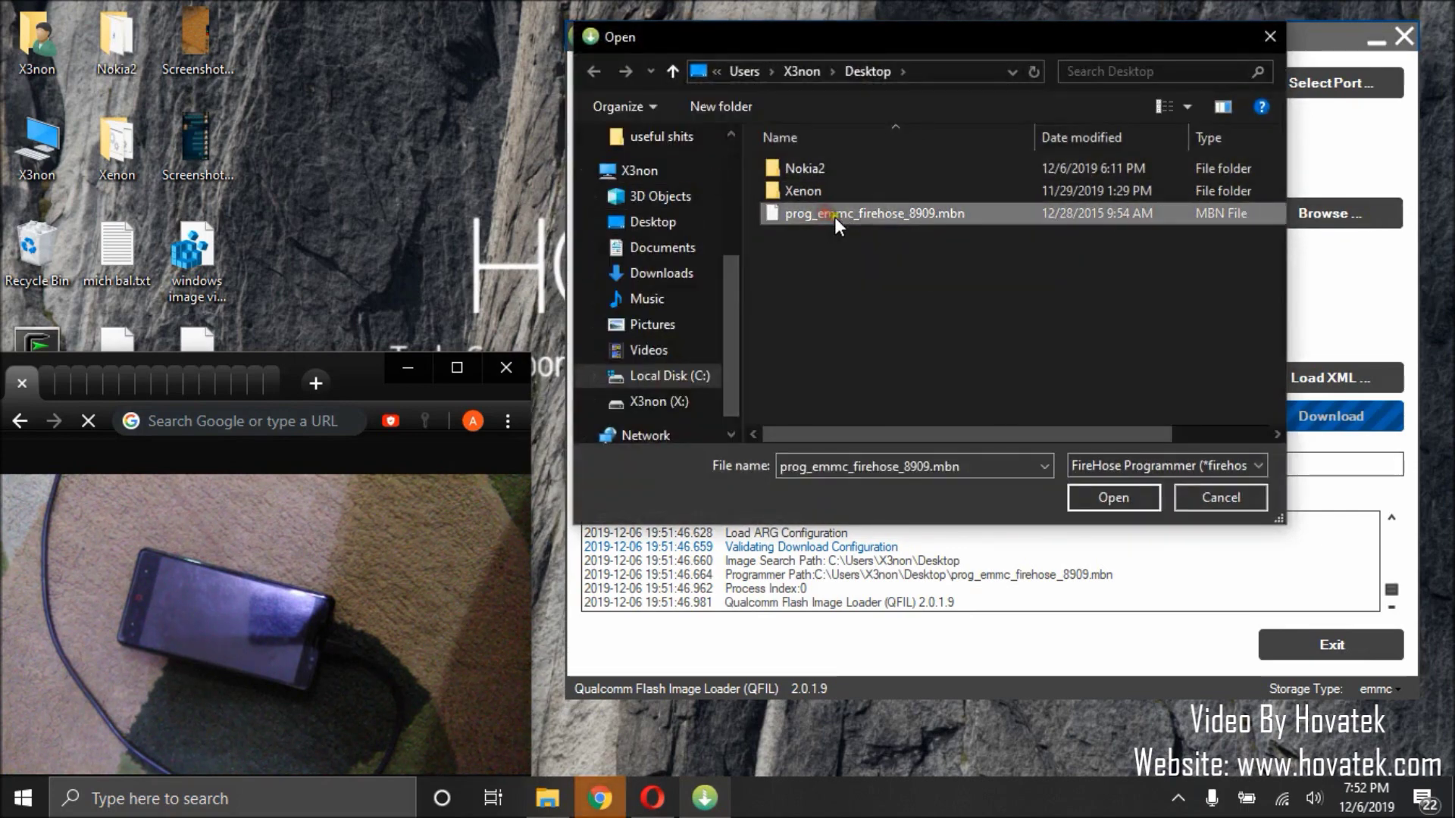
click(1108, 500)
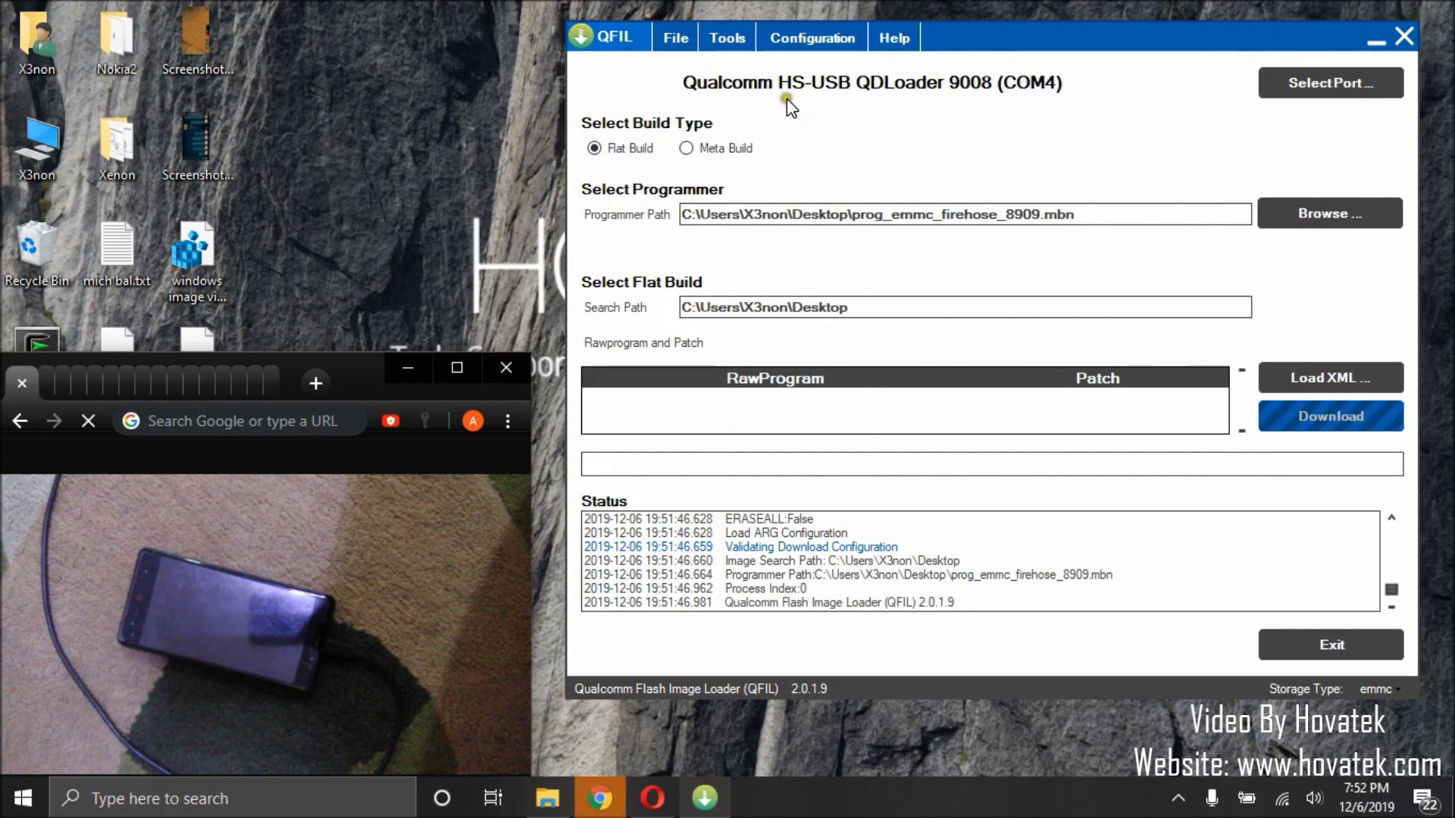
- In Configuration > FireHose Configuration, keep the device type as emmc and confirm
click(803, 39)
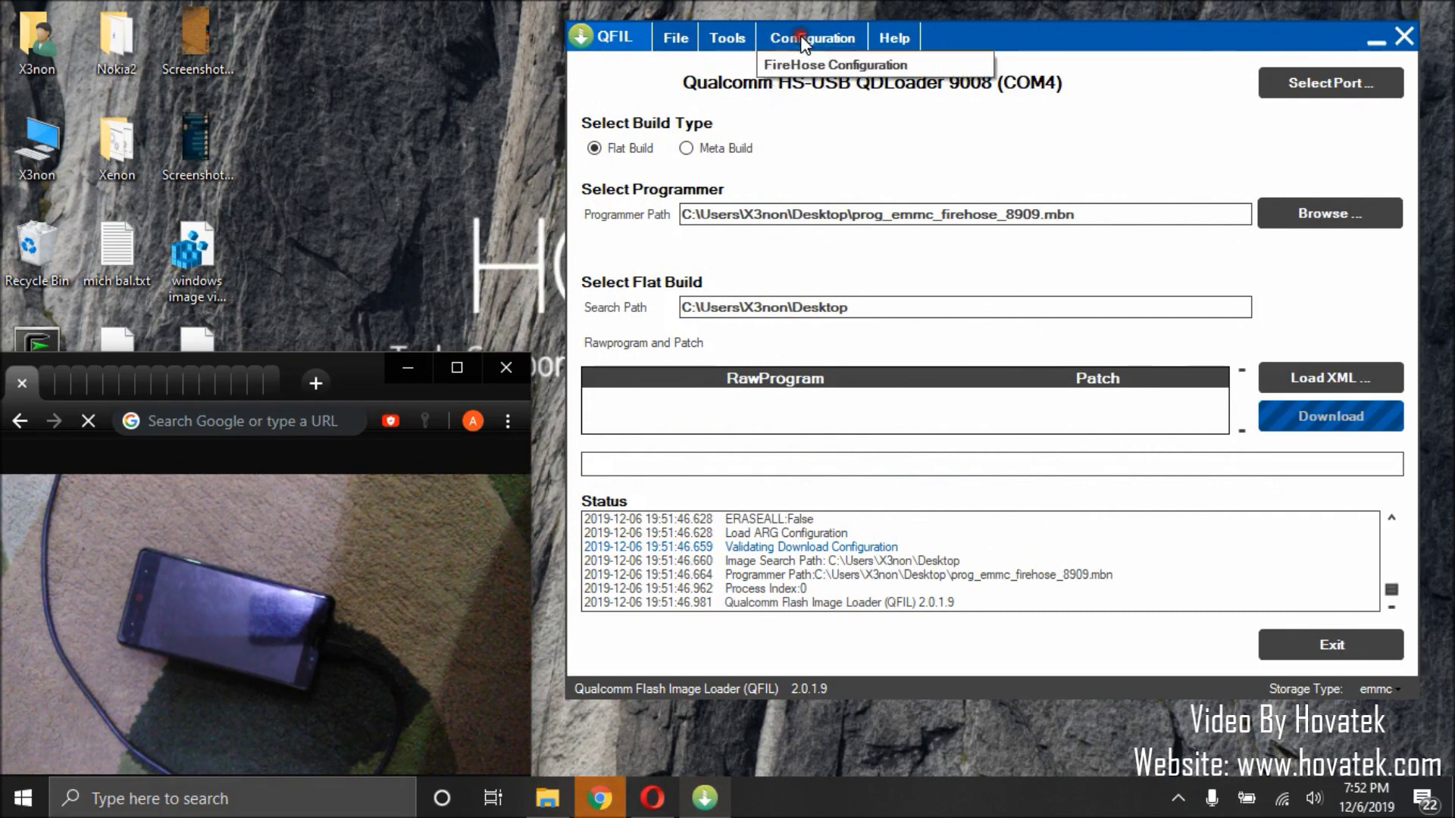
click(783, 65)
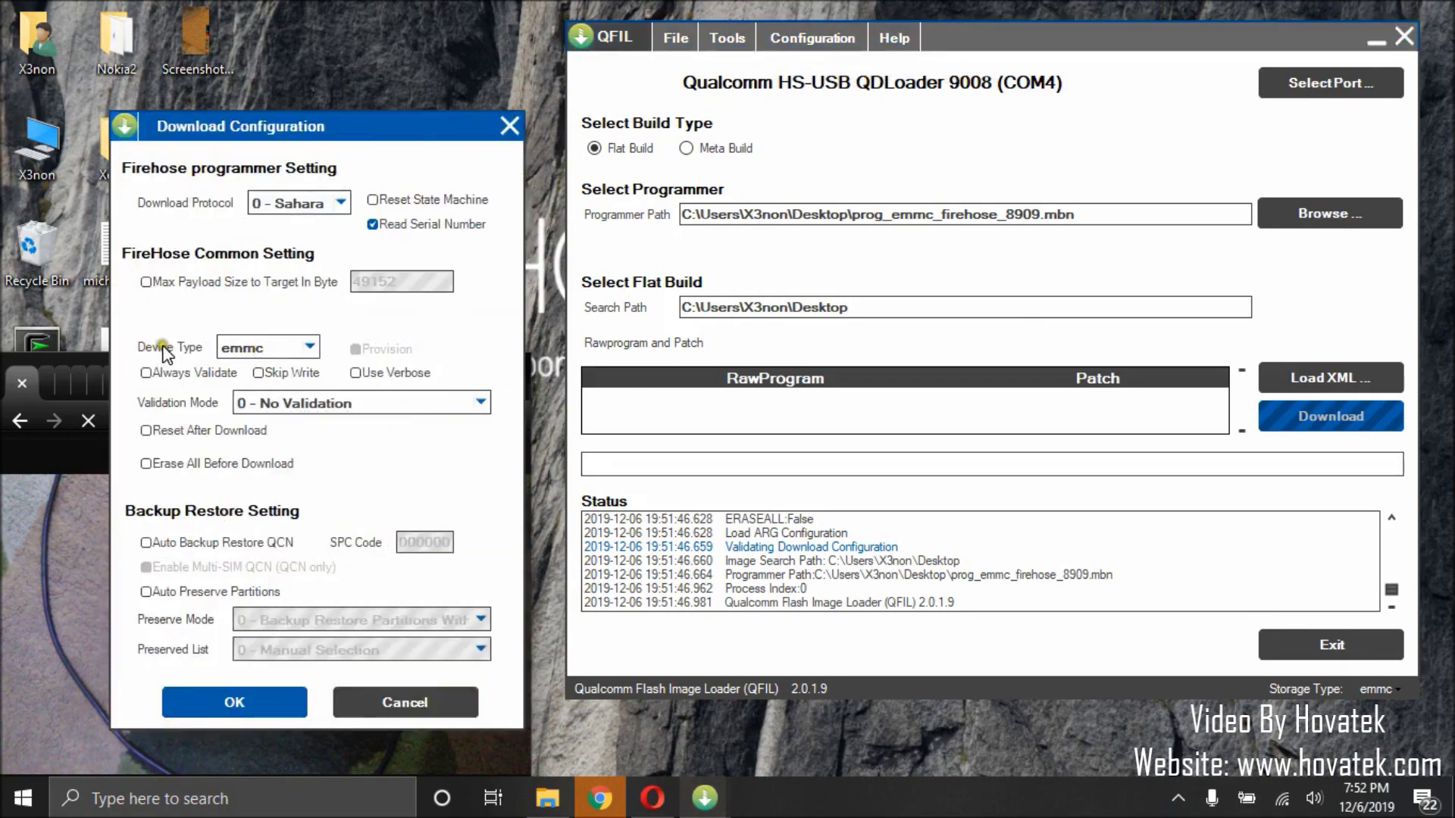
click(258, 347)
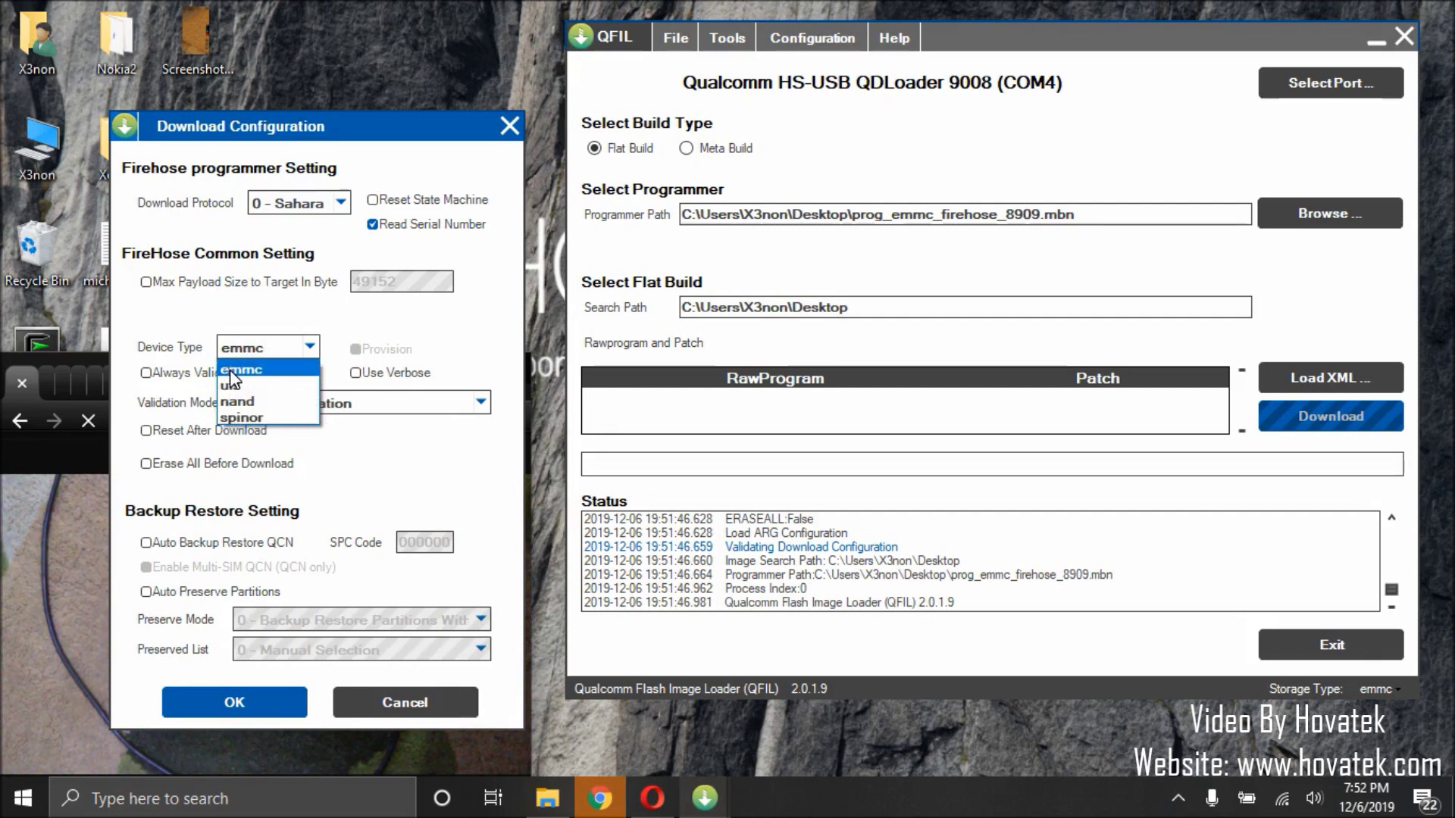
click(229, 370)
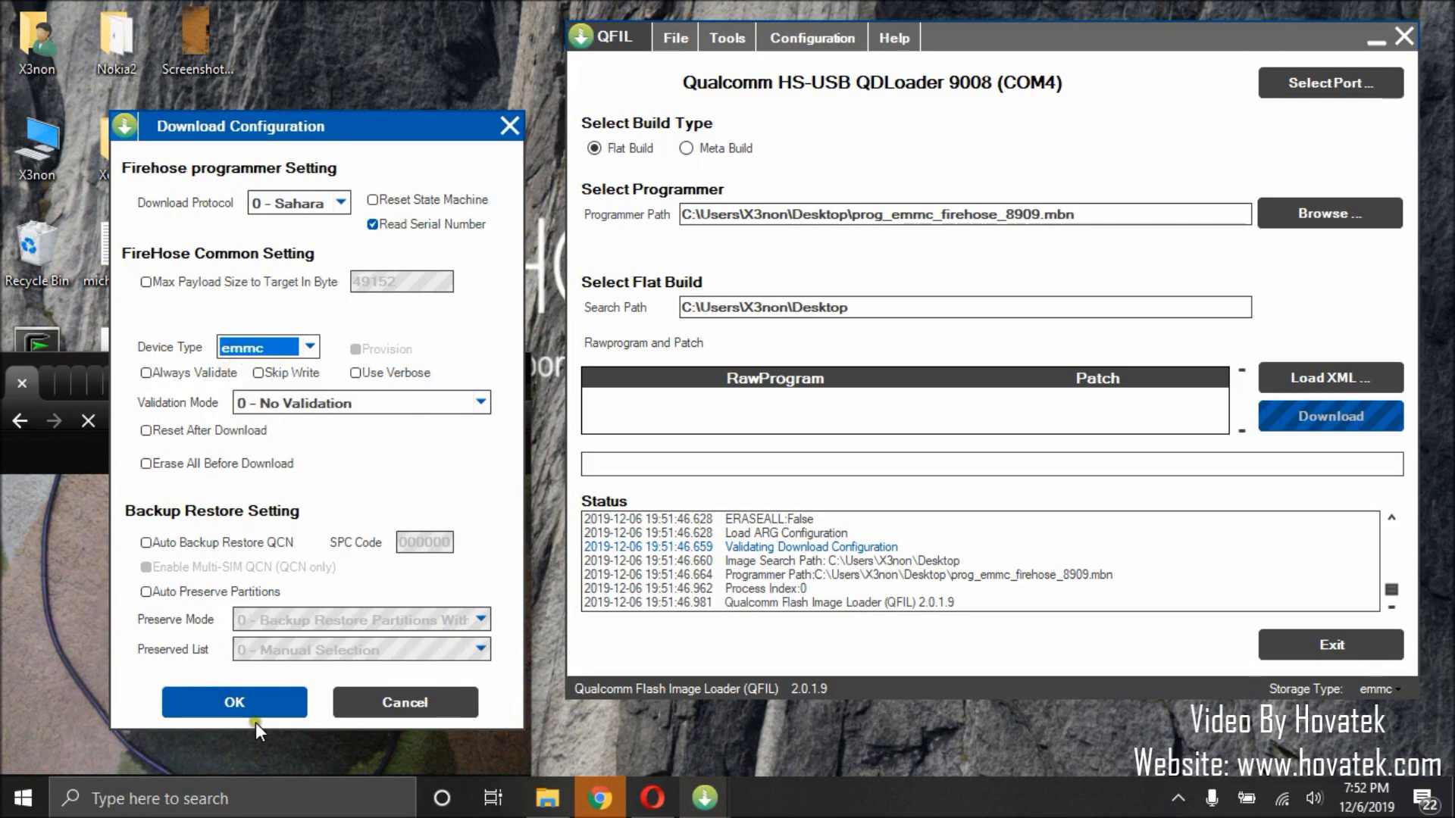
click(232, 706)
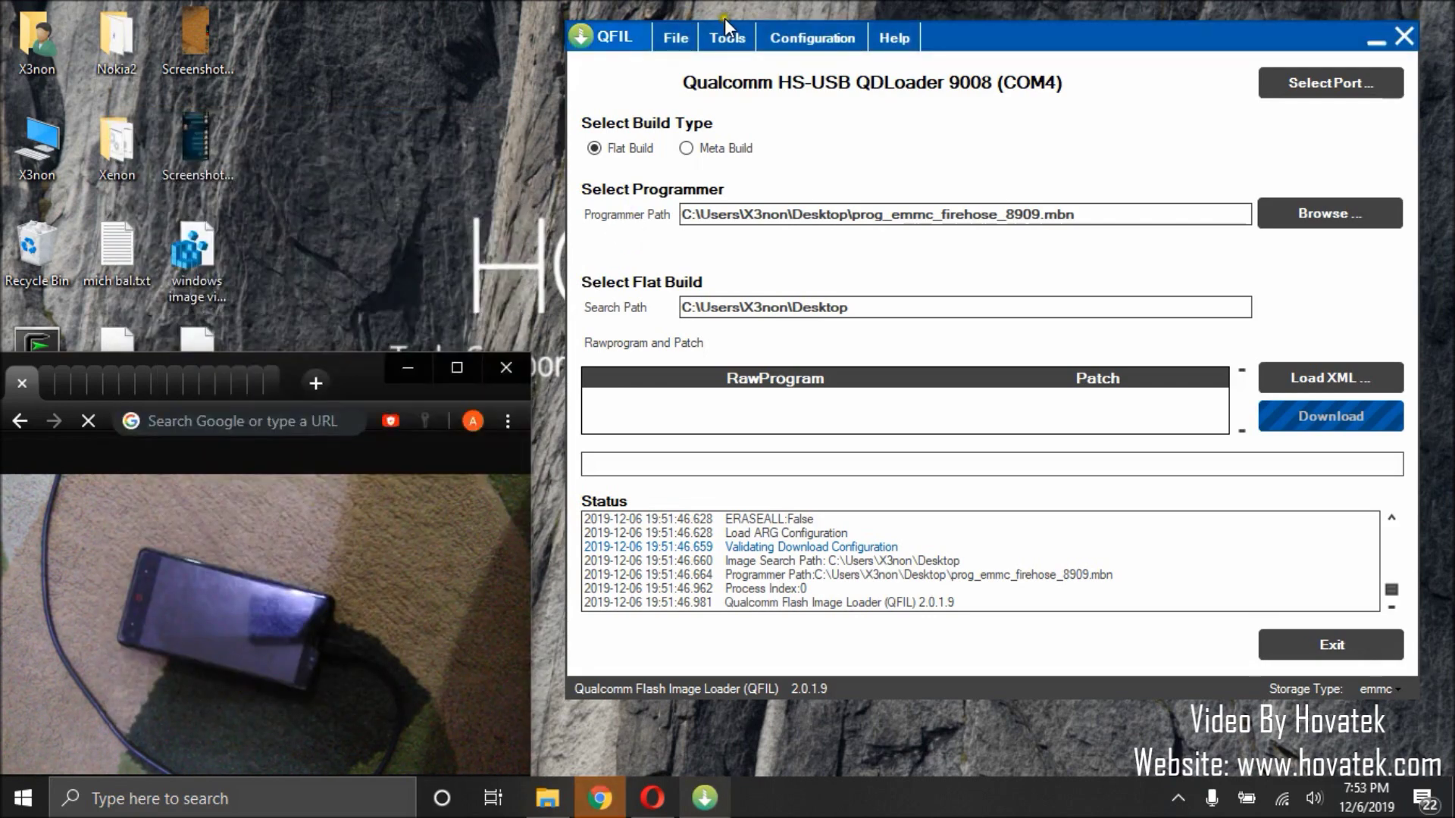
- Launch Tools > Partition Manager, confirm the programmer, and move it over the main window
click(728, 40)
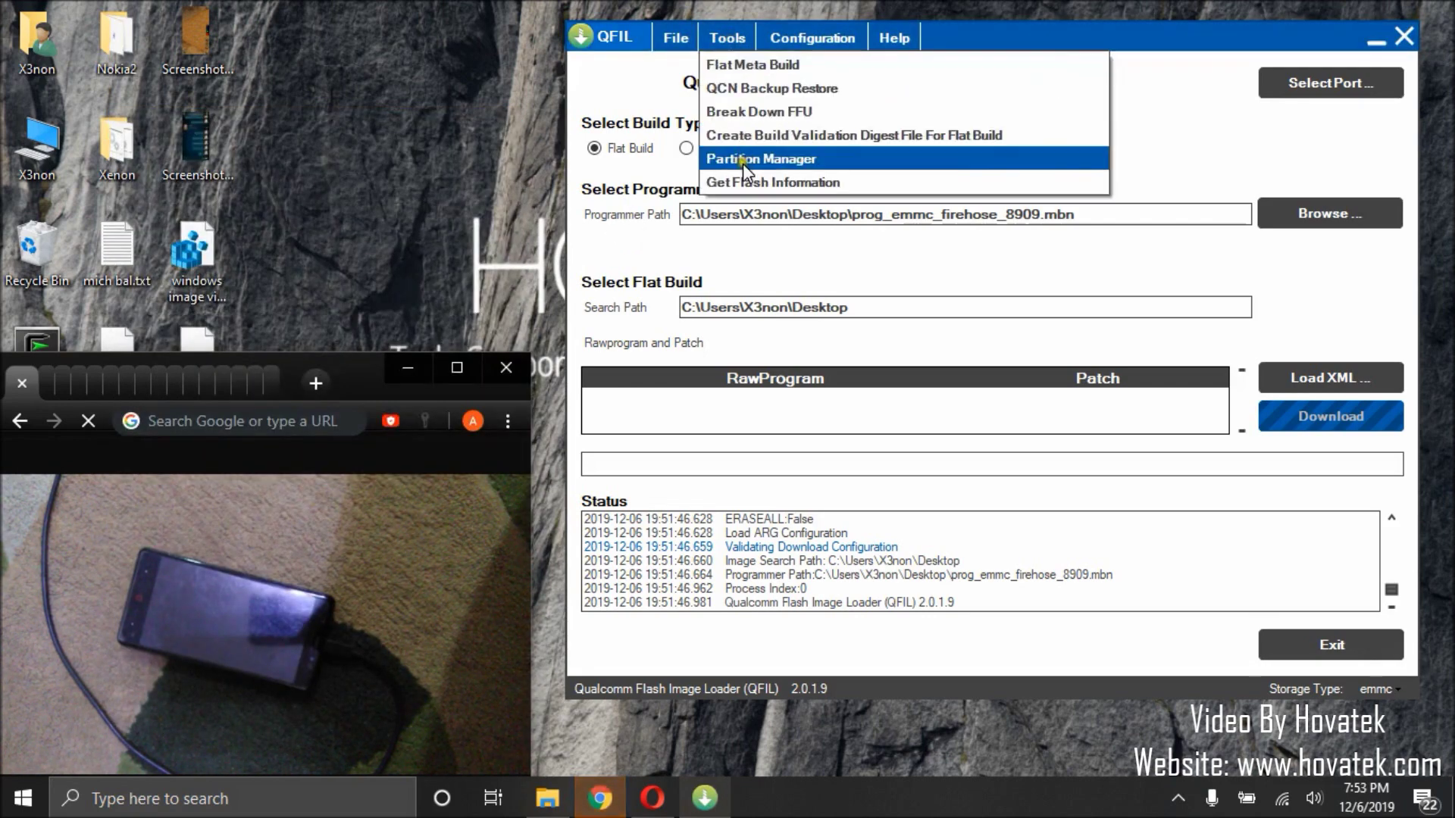
click(794, 164)
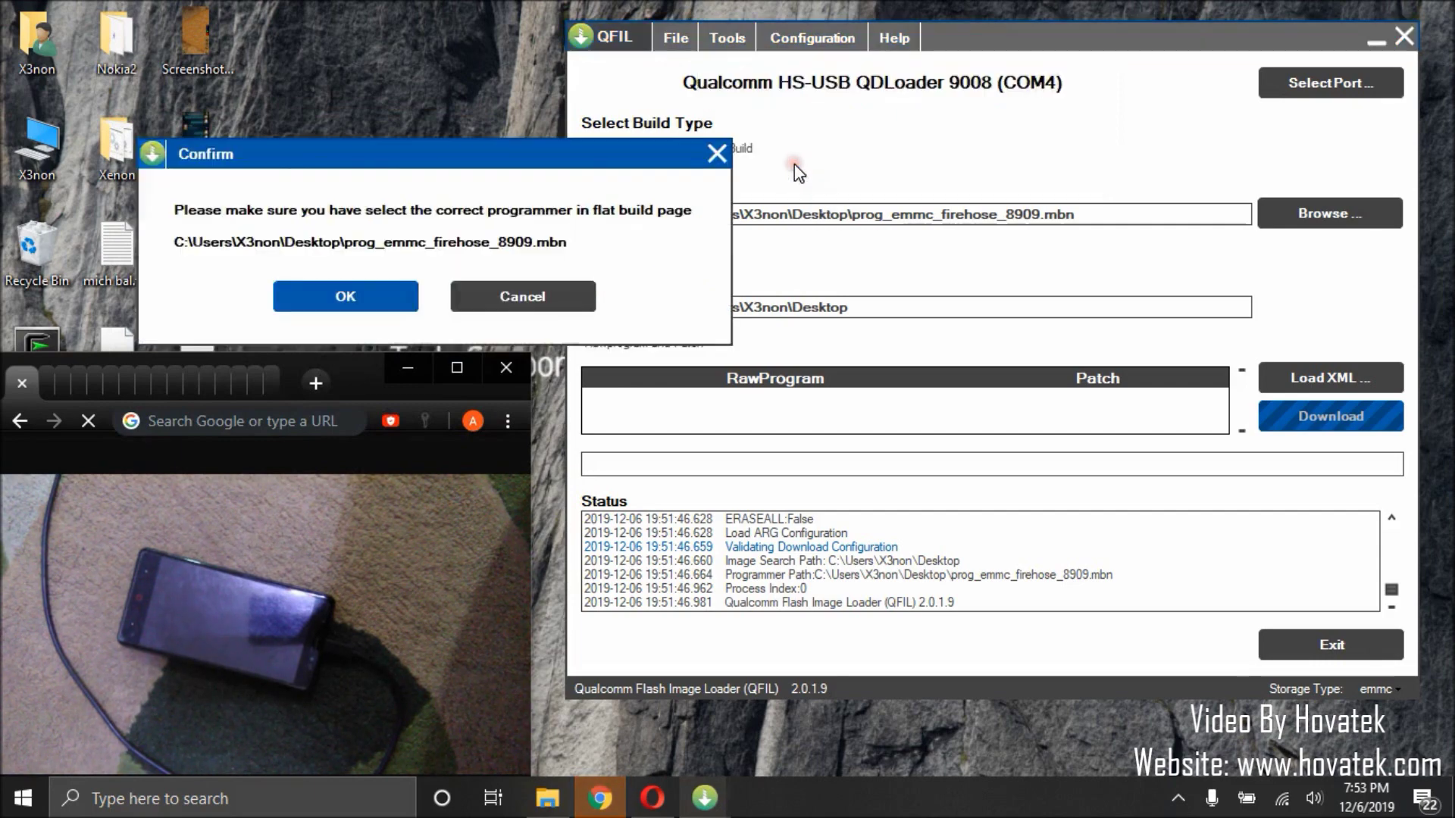
click(362, 302)
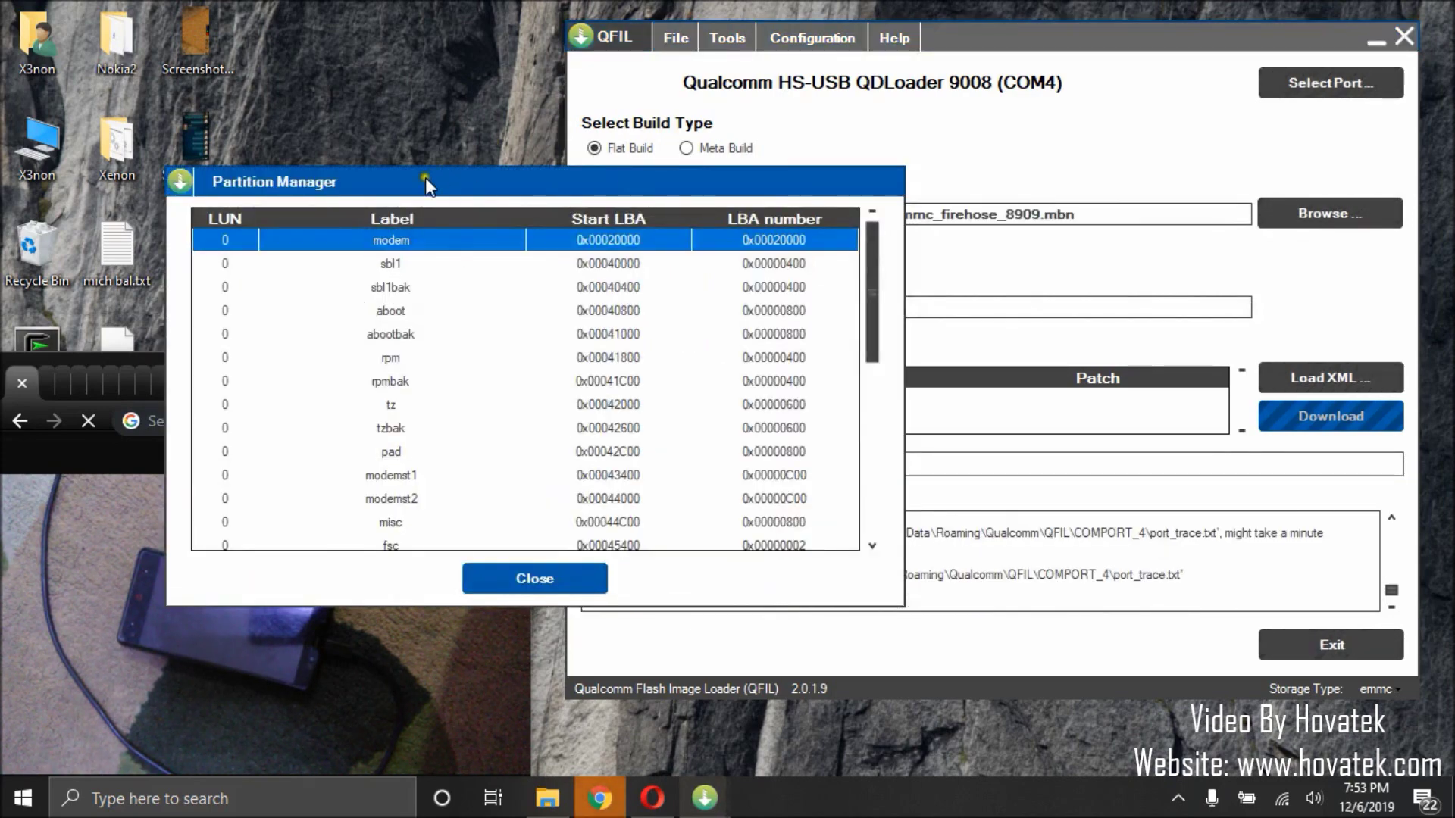
drag(395, 185, 769, 119)
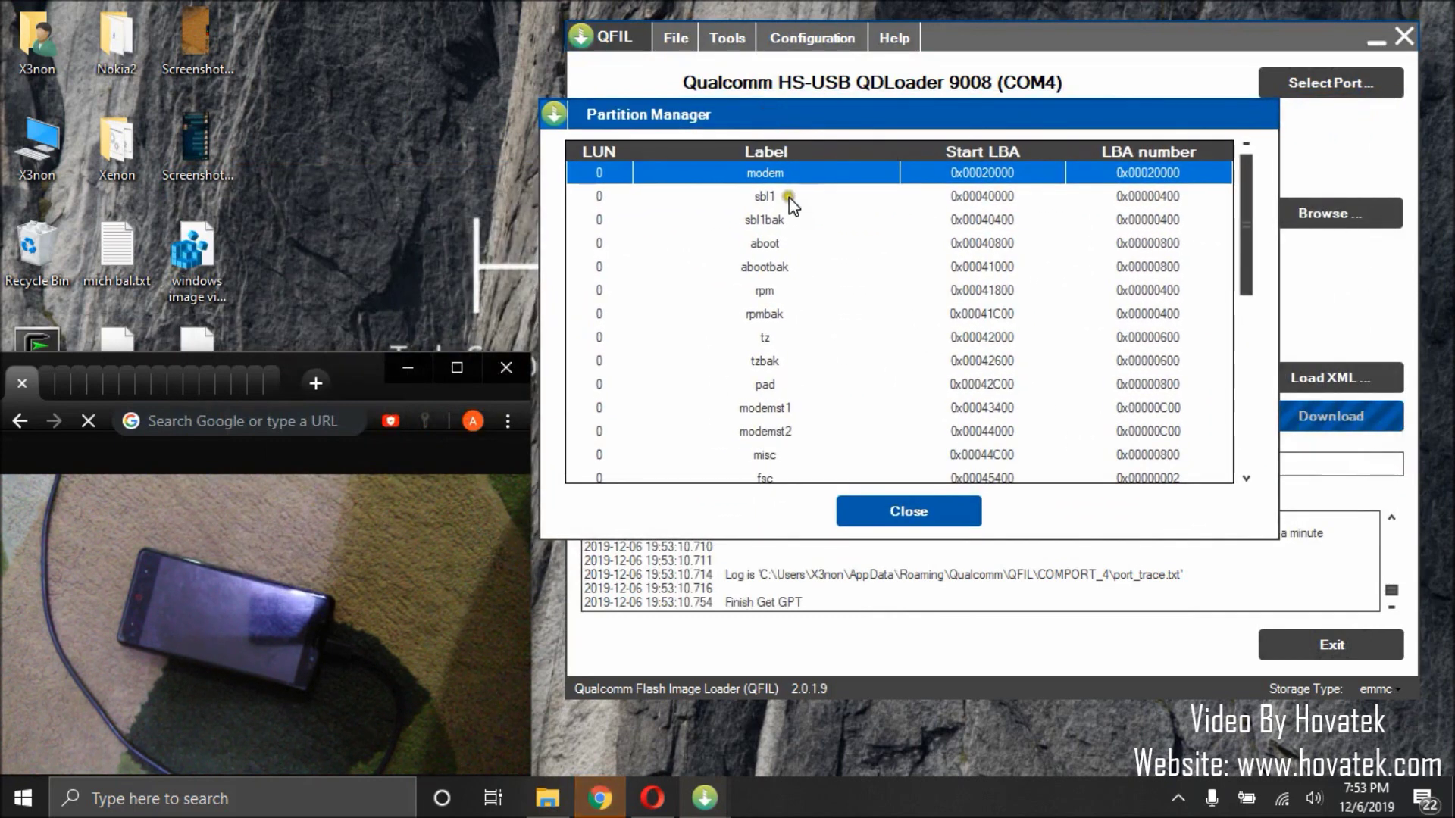
- Scroll the partition list, point out recovery.img on the desktop, and select the recovery partition
scroll(763, 337, down, 10)
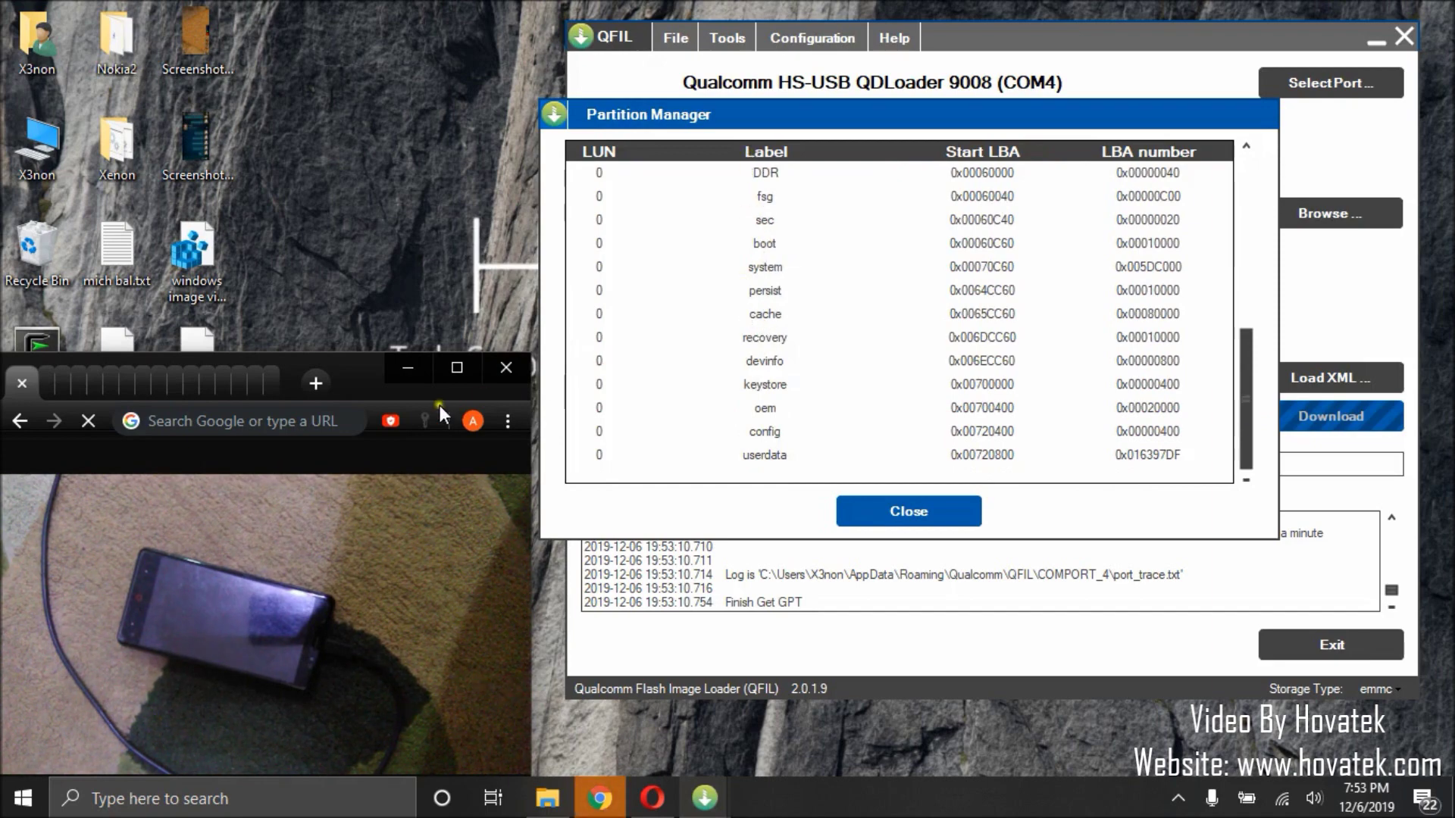
click(403, 374)
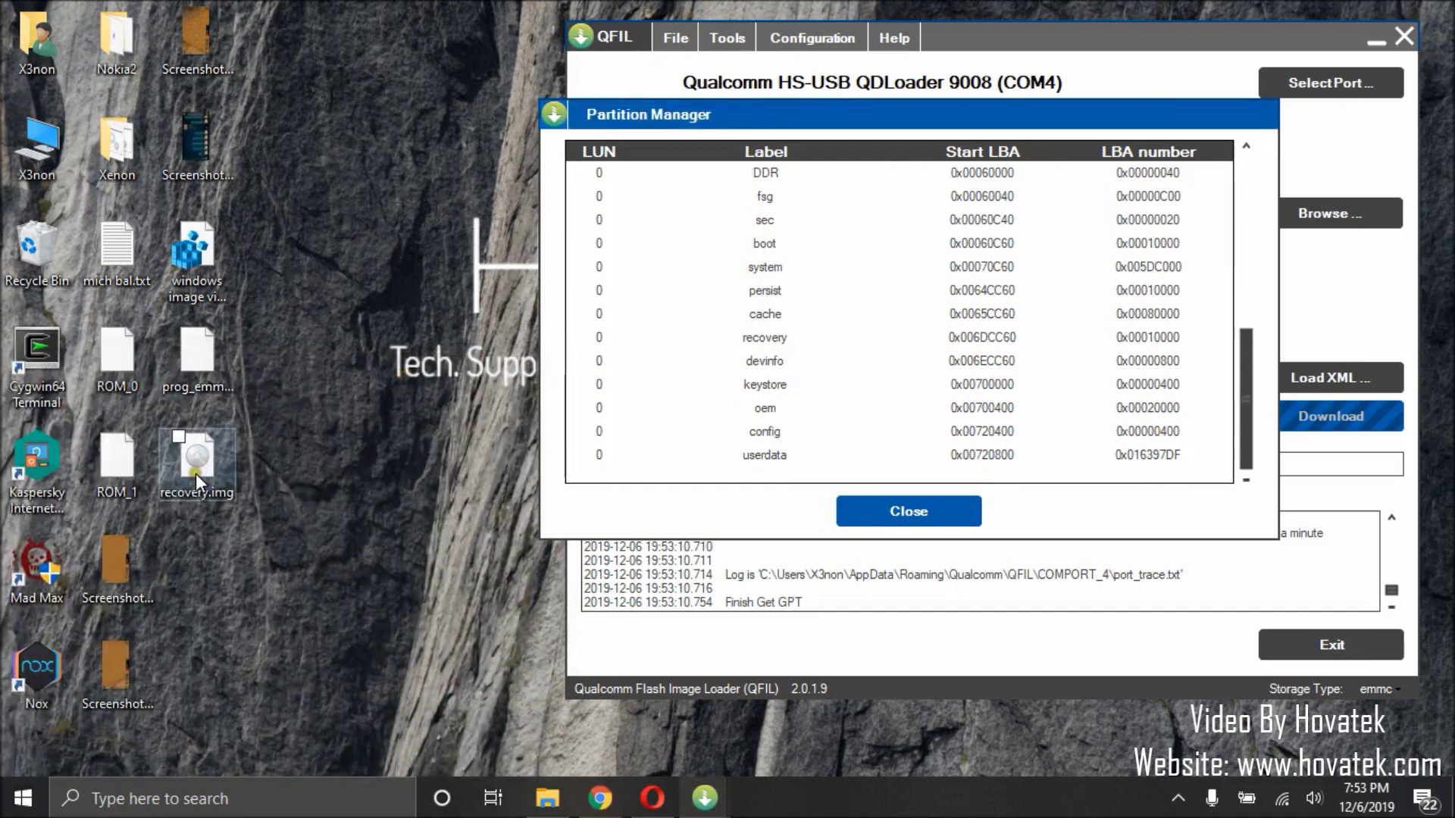
click(196, 475)
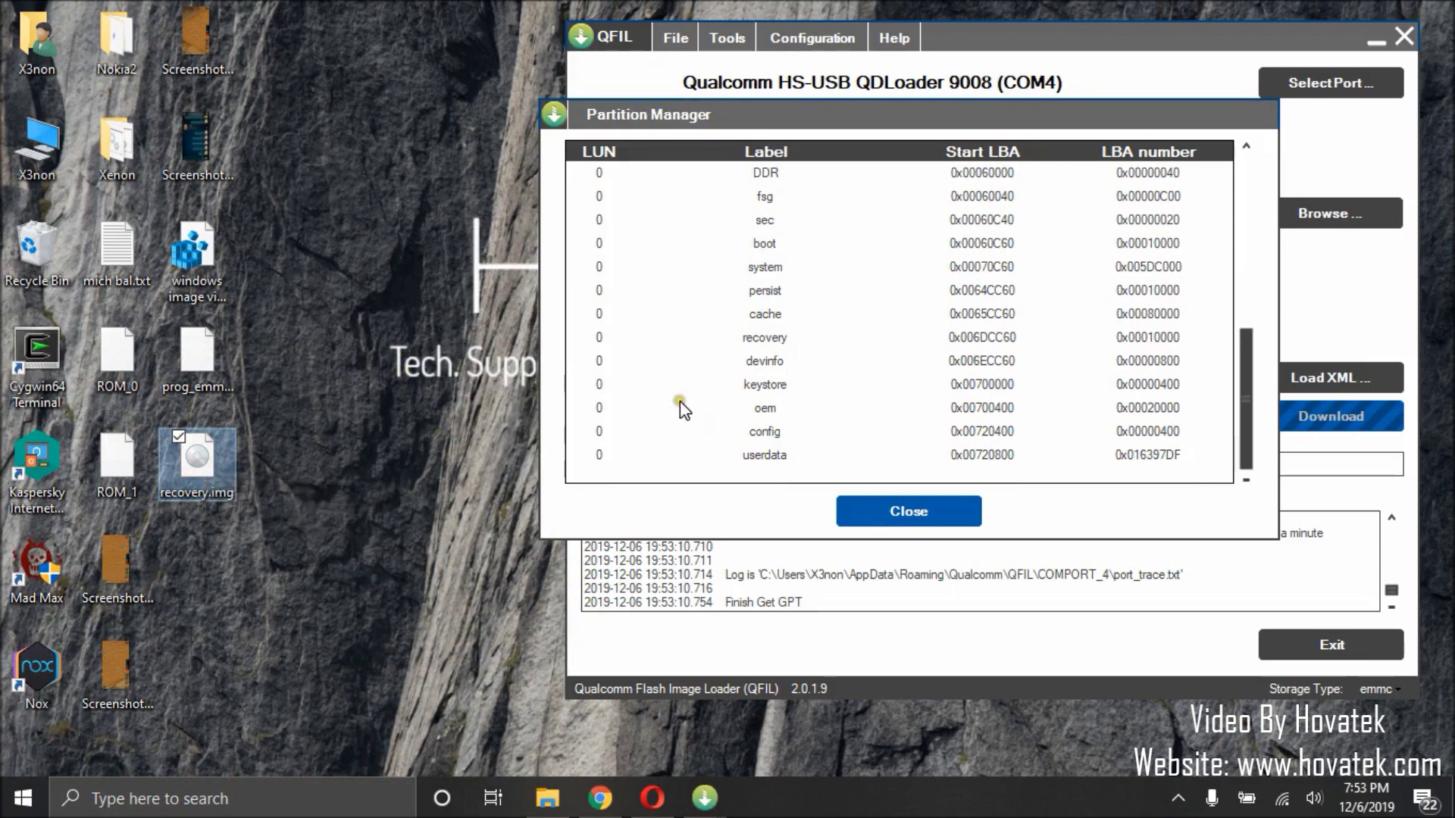
click(786, 338)
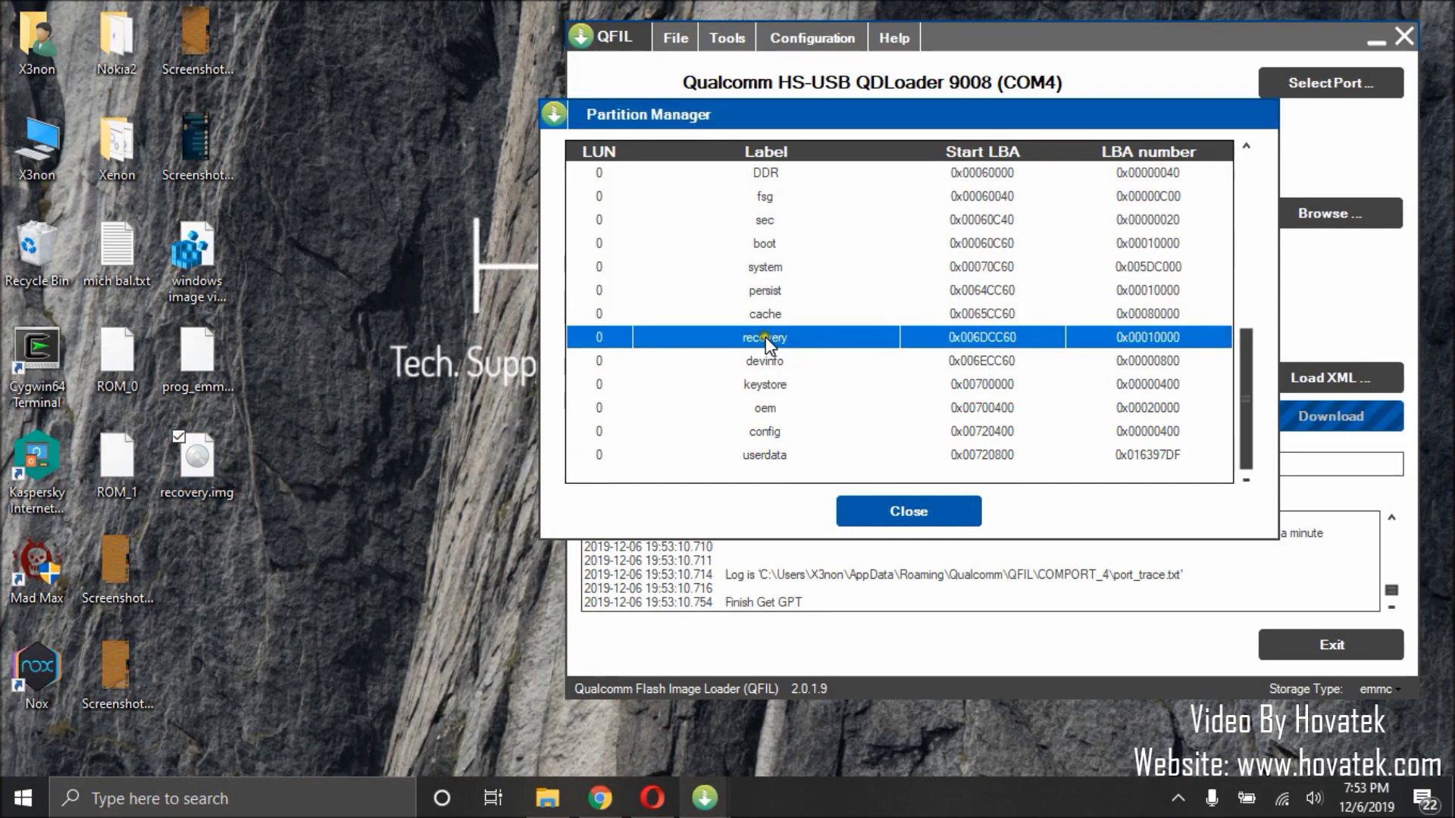
- Load recovery.img from the Desktop into the recovery partition via Manage Partition Data
right_click(768, 338)
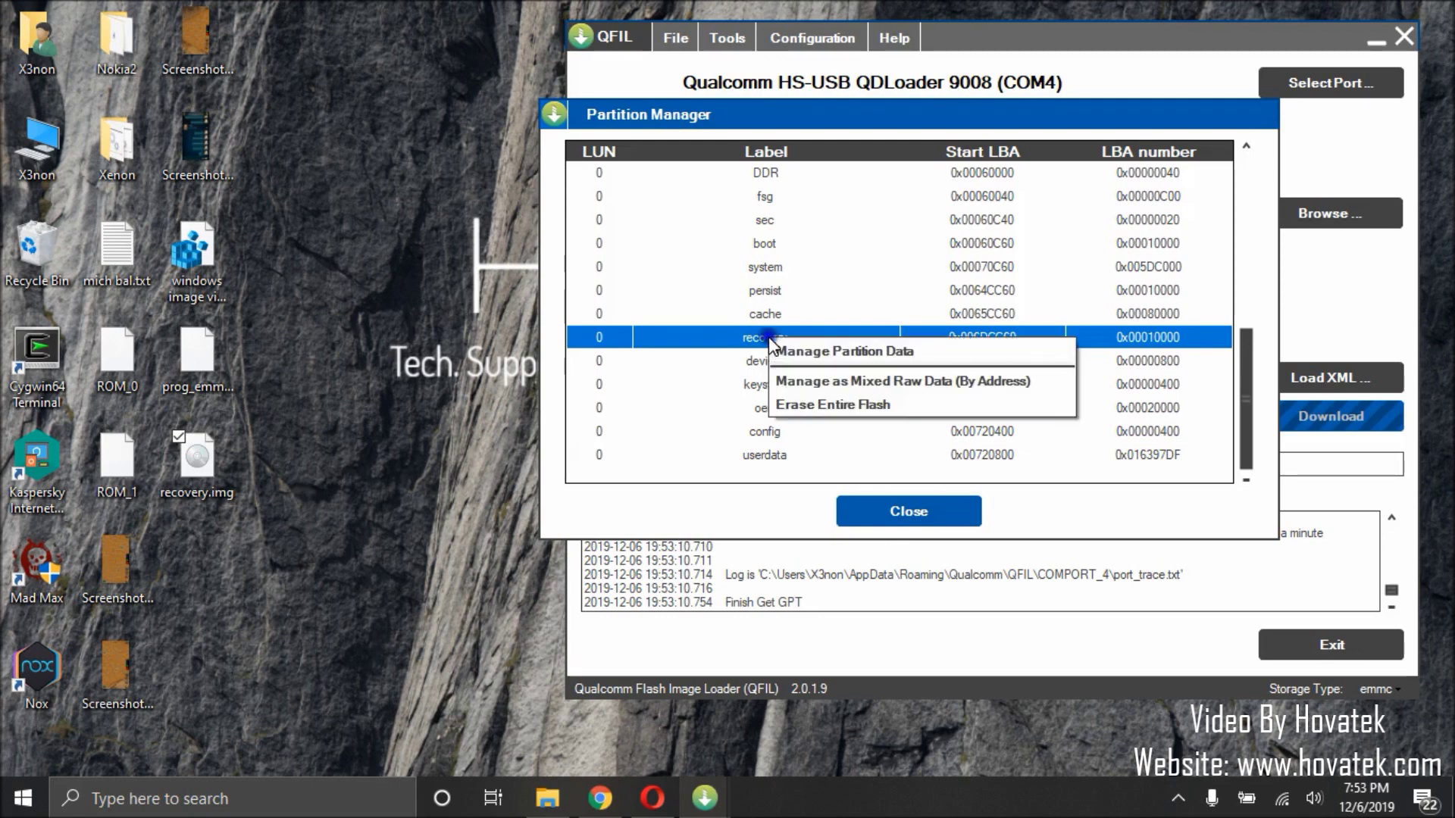
click(834, 352)
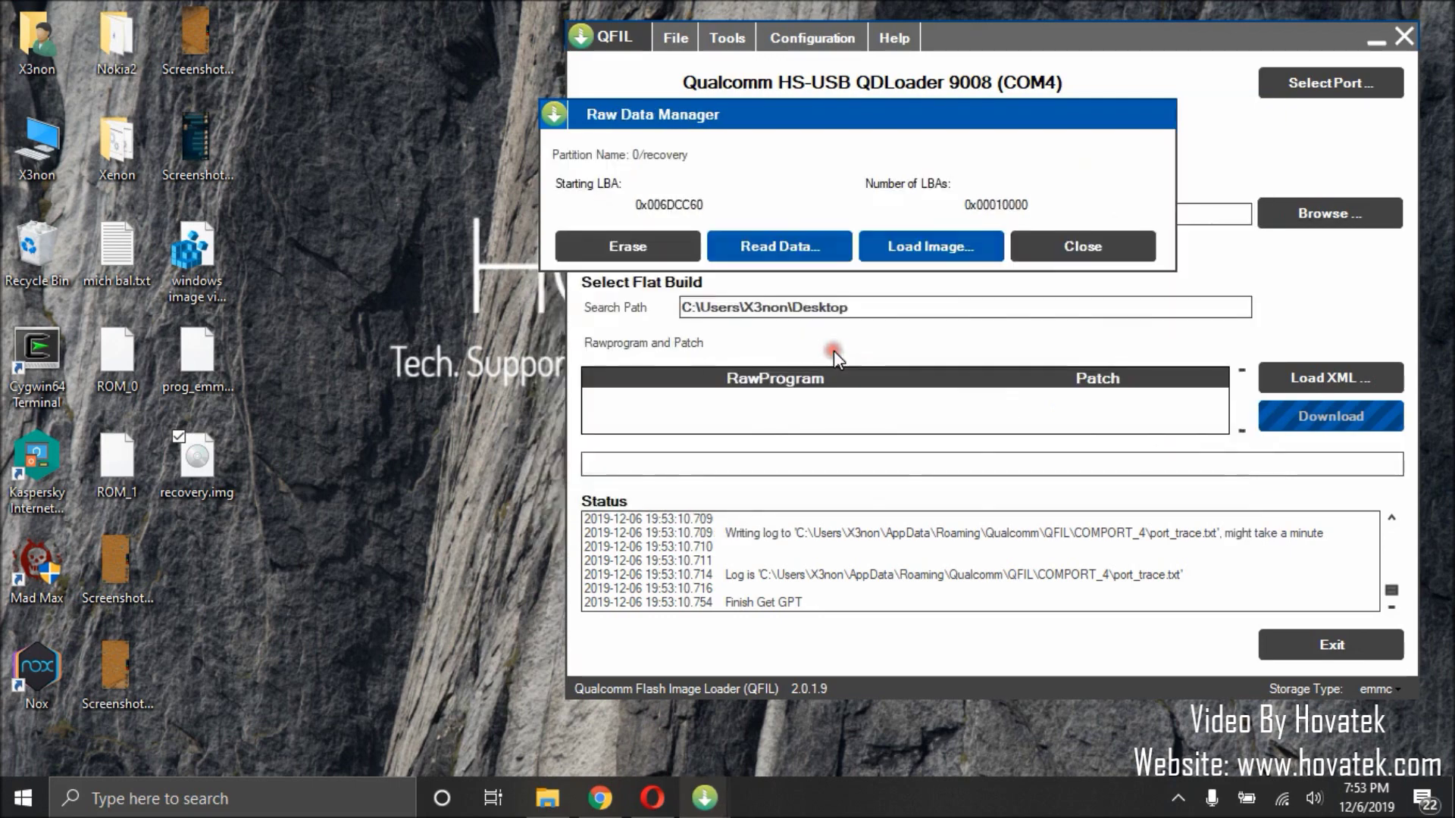
click(919, 247)
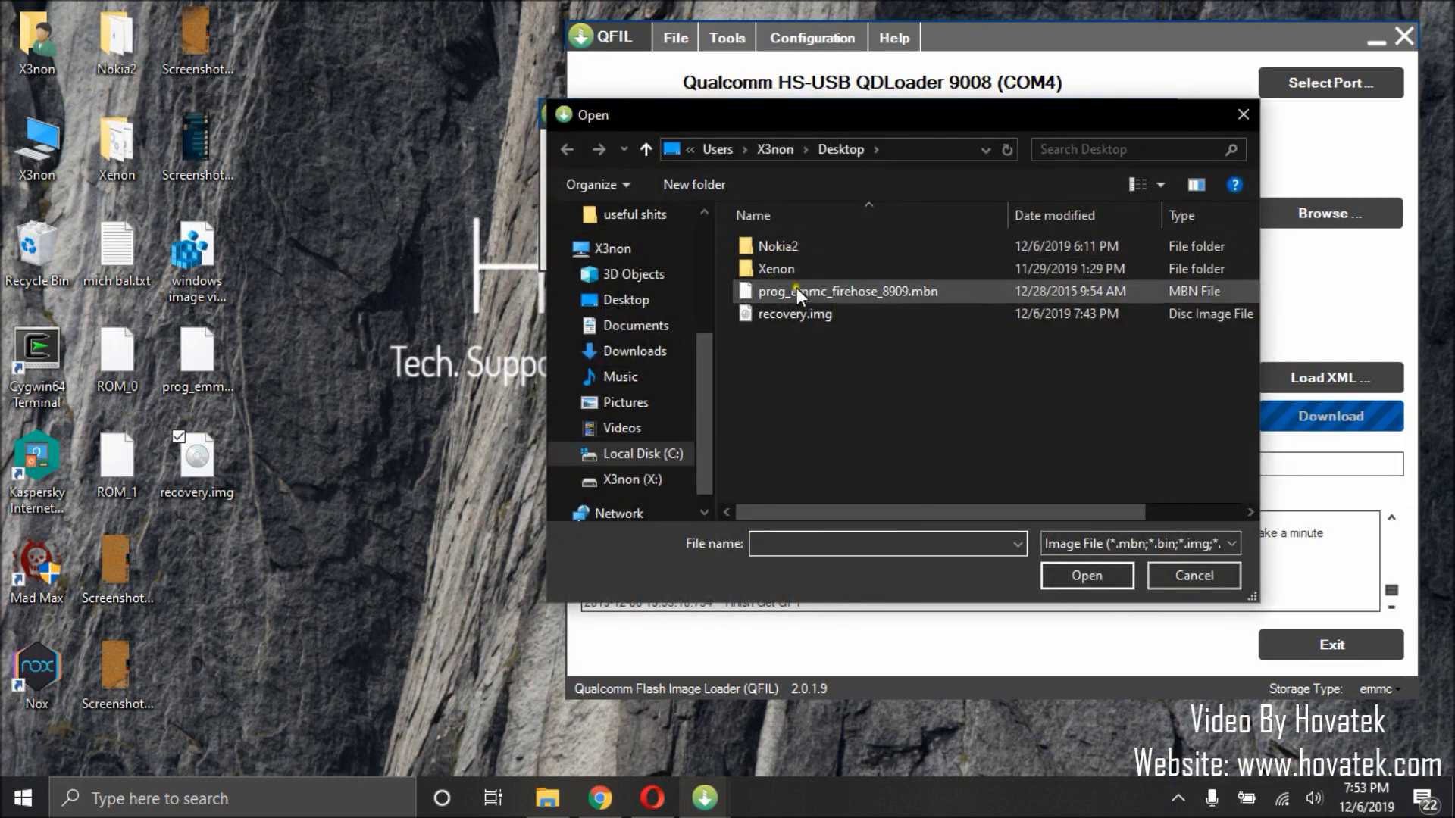
click(784, 317)
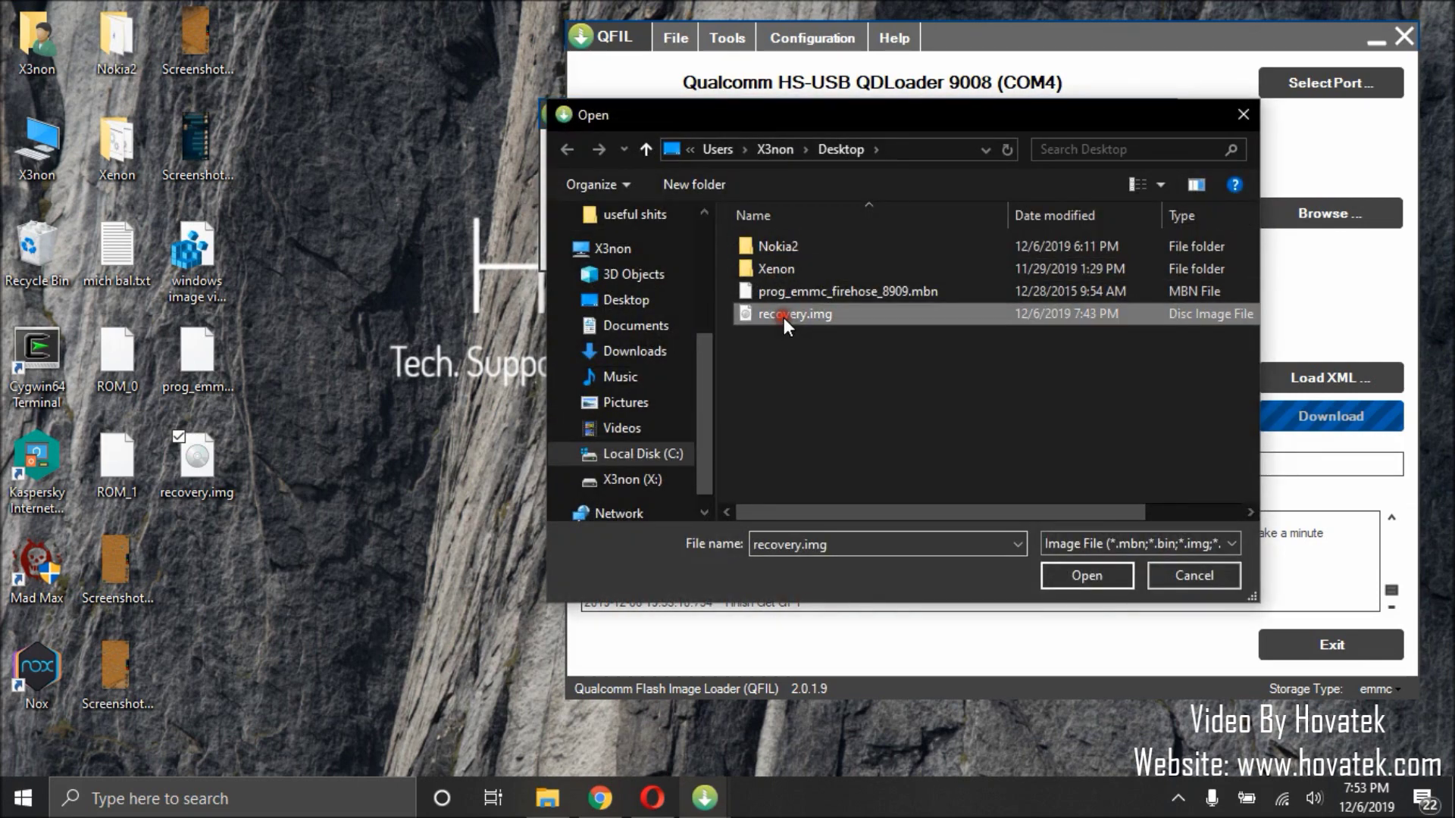
click(1075, 575)
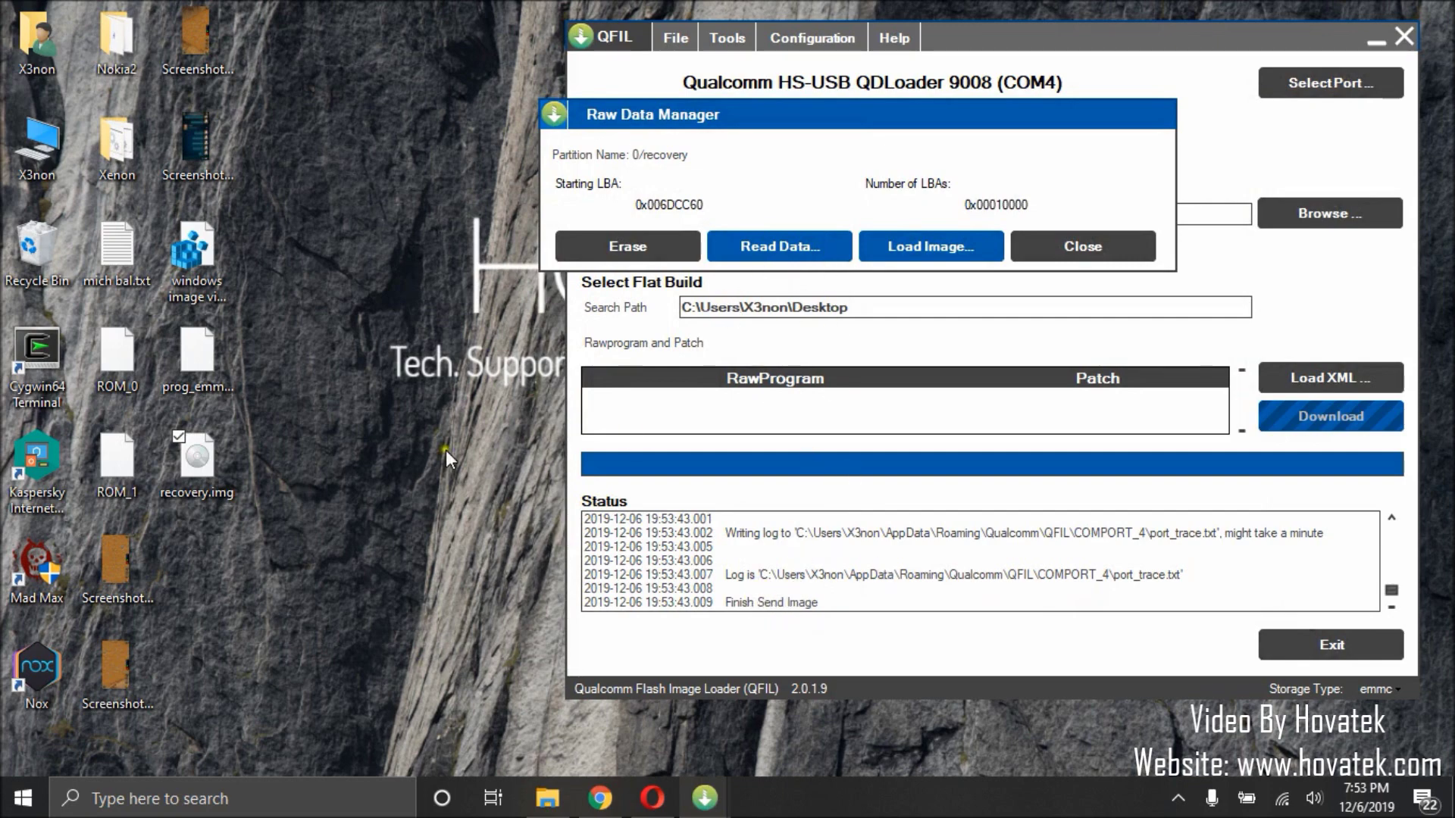
- Select recovery.img on the desktop, cancel its renaming, and close the Raw Data Manager
click(185, 494)
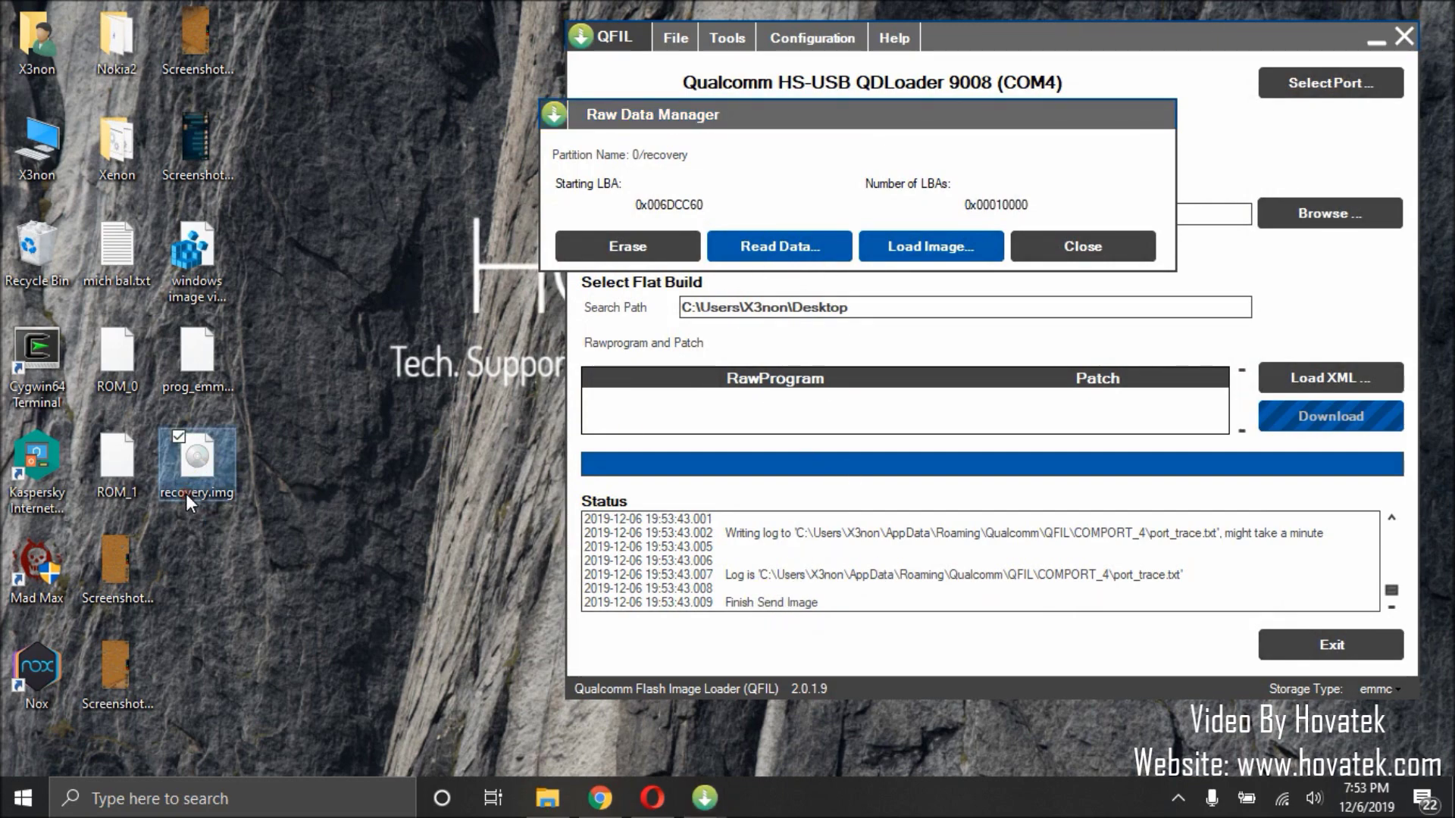
click(185, 493)
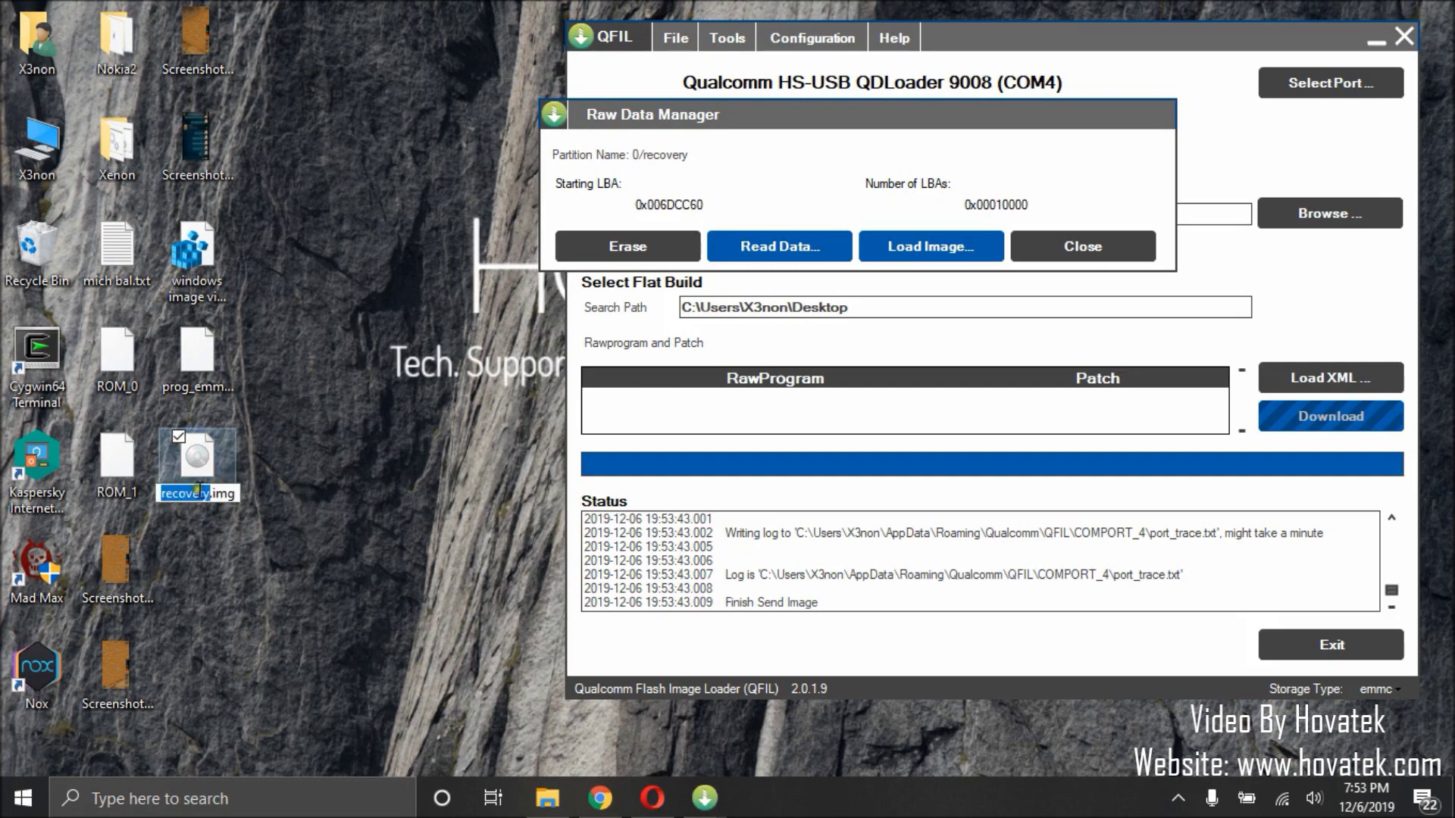
click(329, 476)
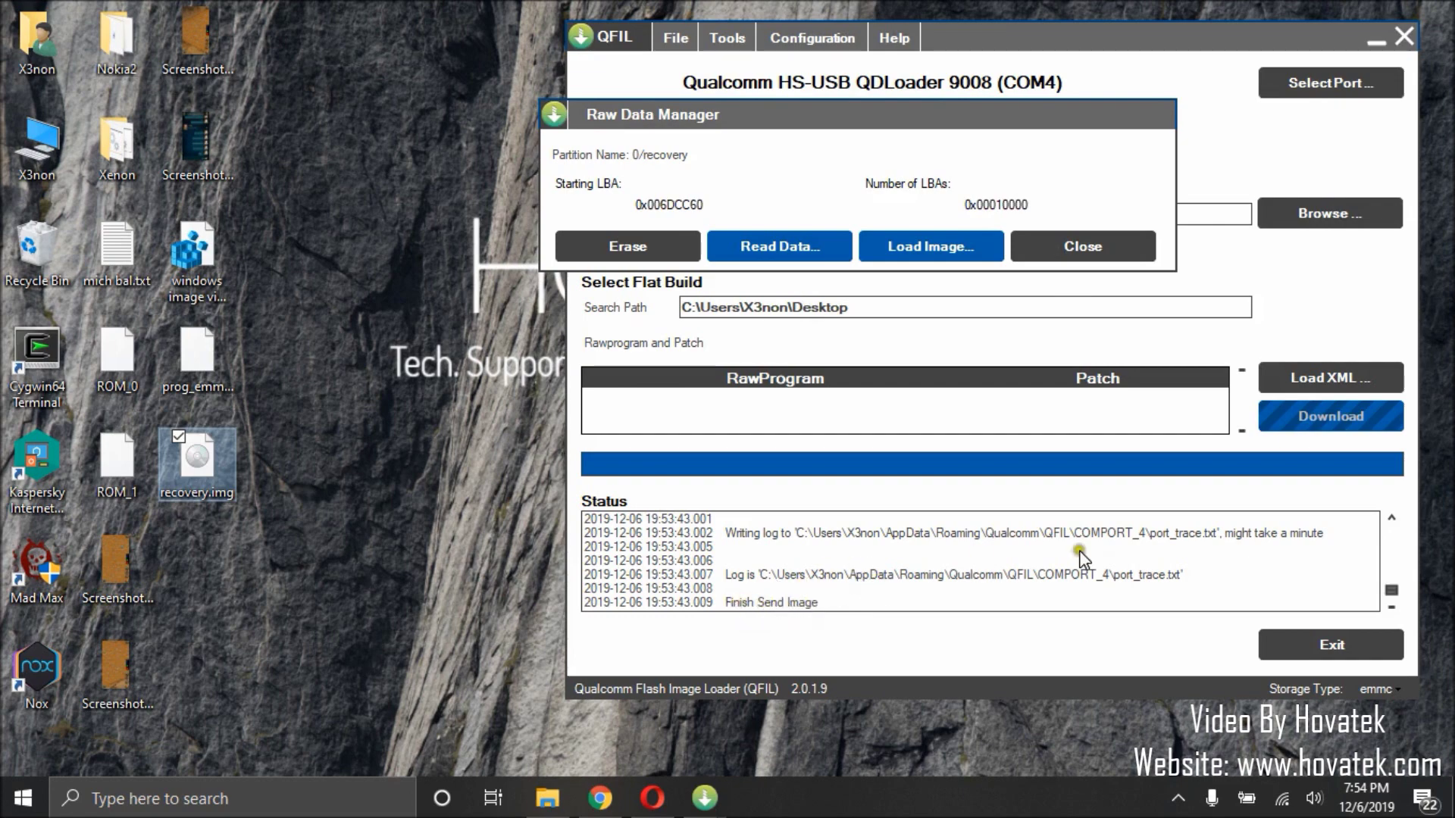
click(1076, 252)
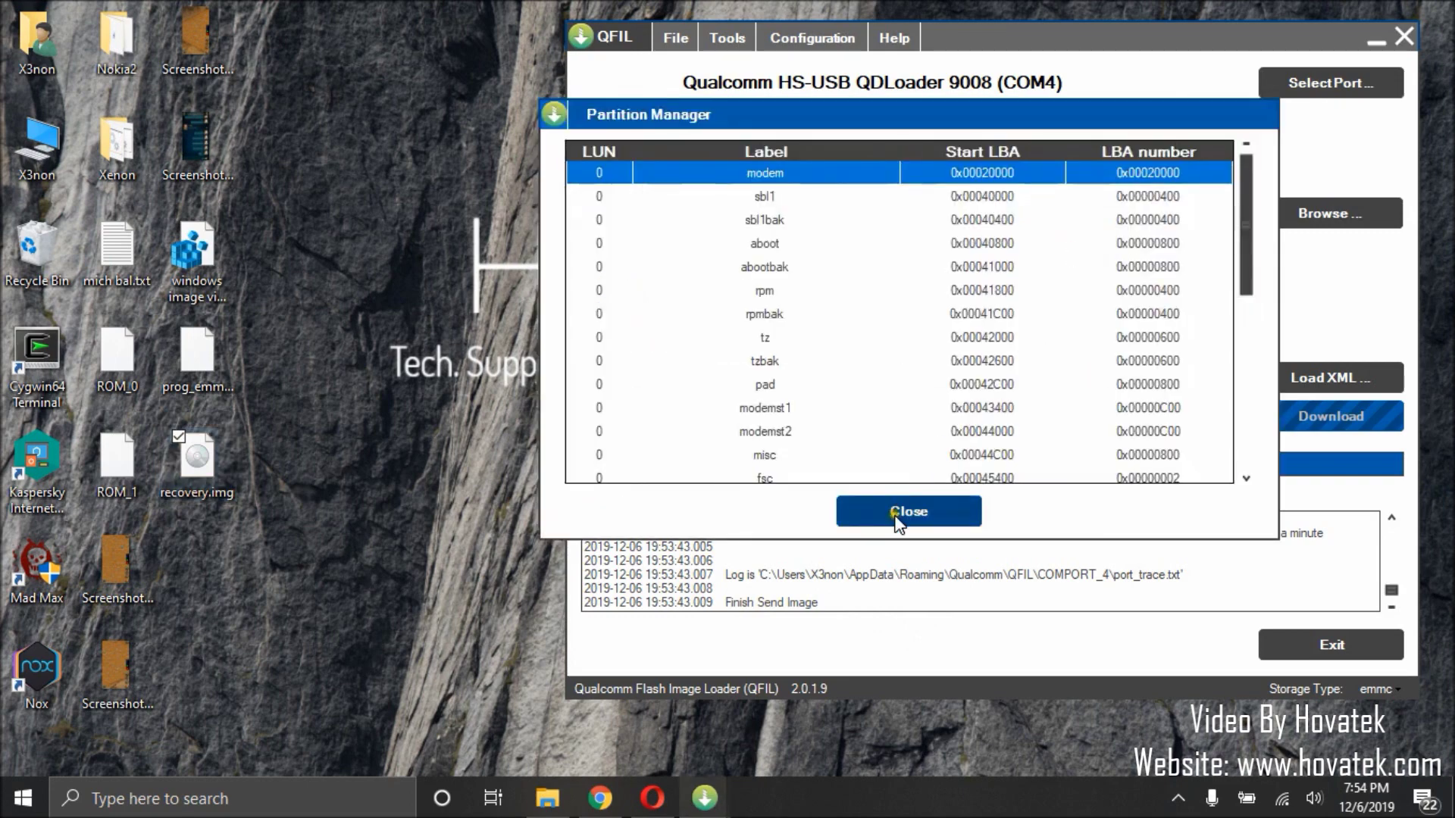
- Close the Partition Manager, acknowledge the reset message, and restore the phone's camera feed
click(897, 522)
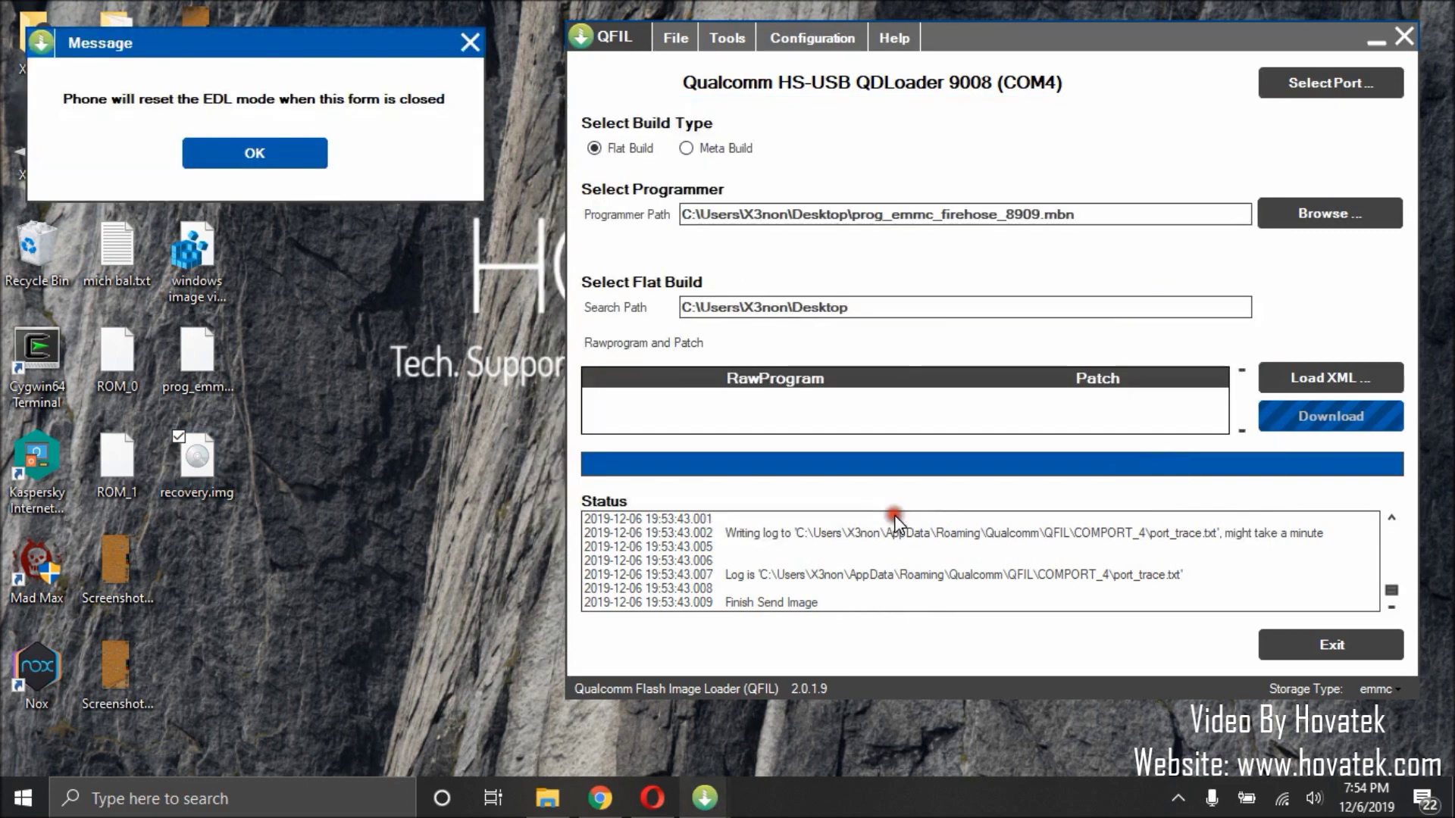
click(280, 156)
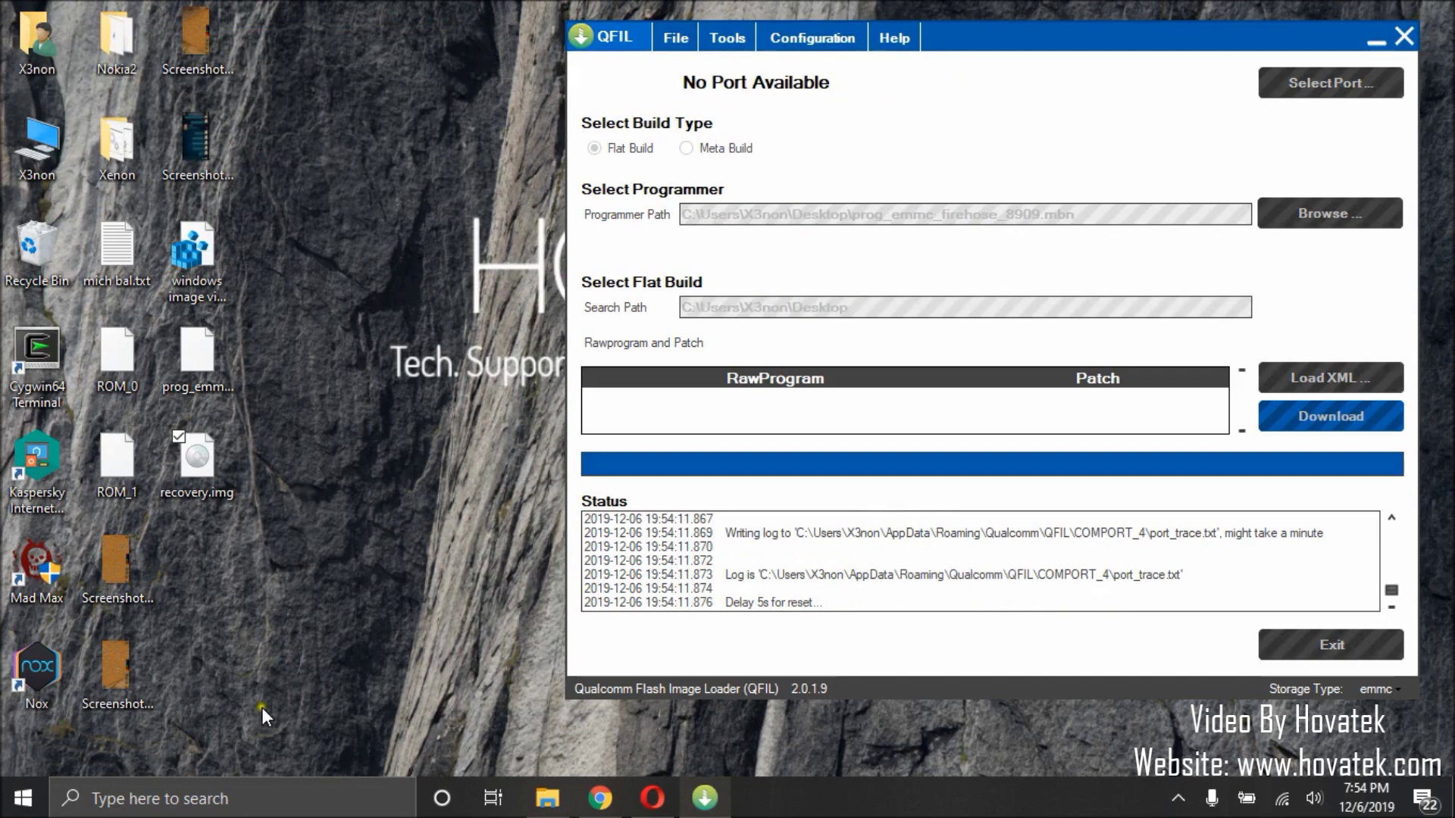
click(599, 795)
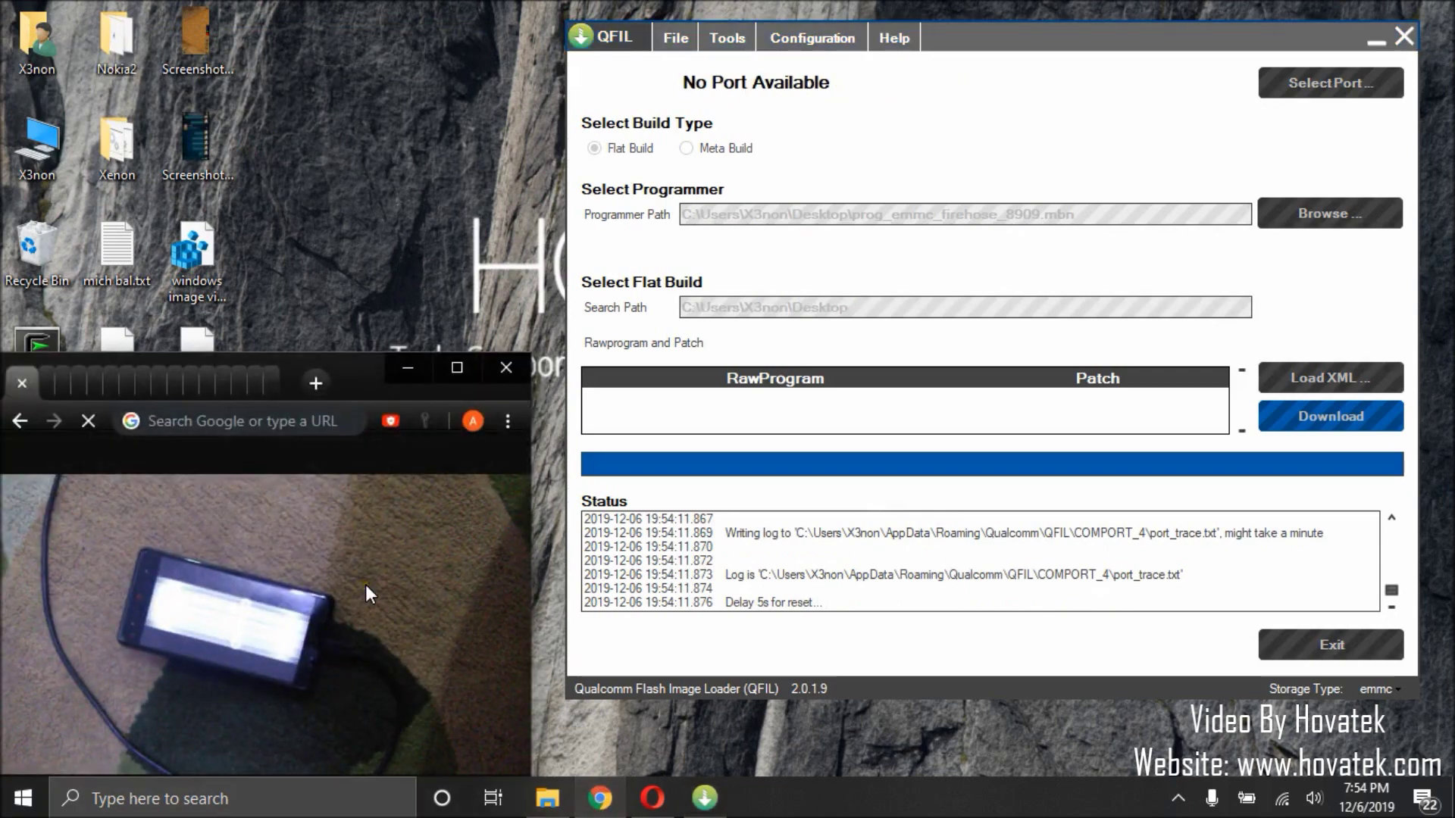